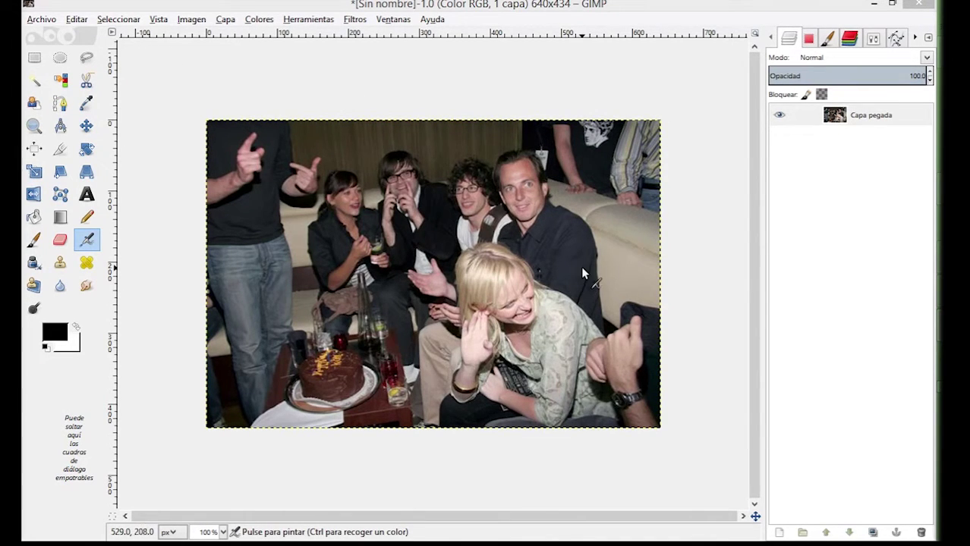
Select the Capa pegada layer in the Layers panel.
left_click(863, 118)
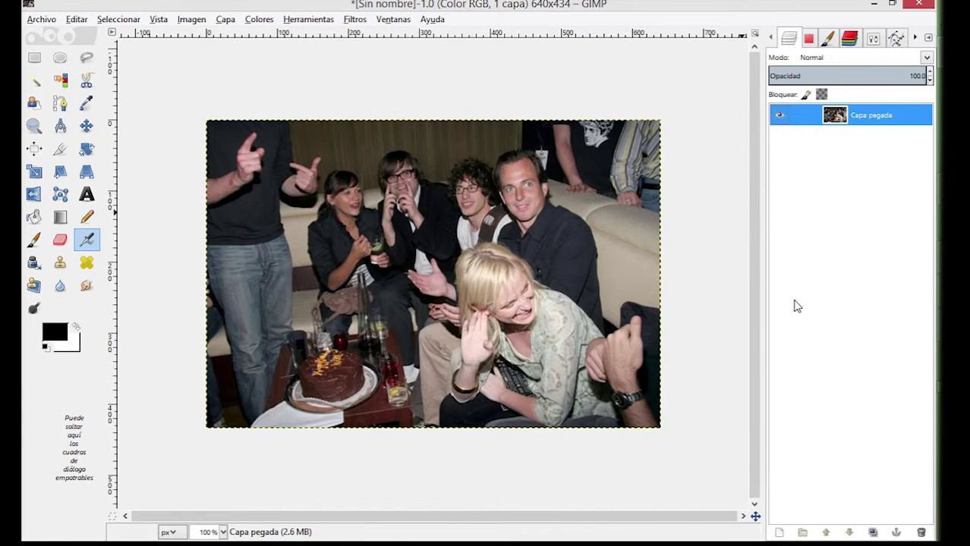
left_click(862, 121)
Duplicate the Capa pegada layer to create Copia de Capa pegada above it.
right_click(866, 125)
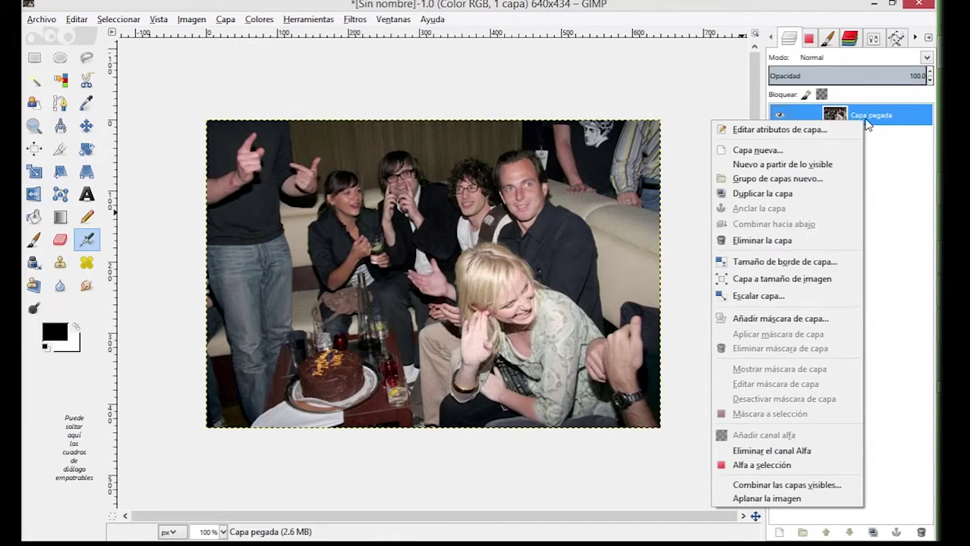
left_click(846, 193)
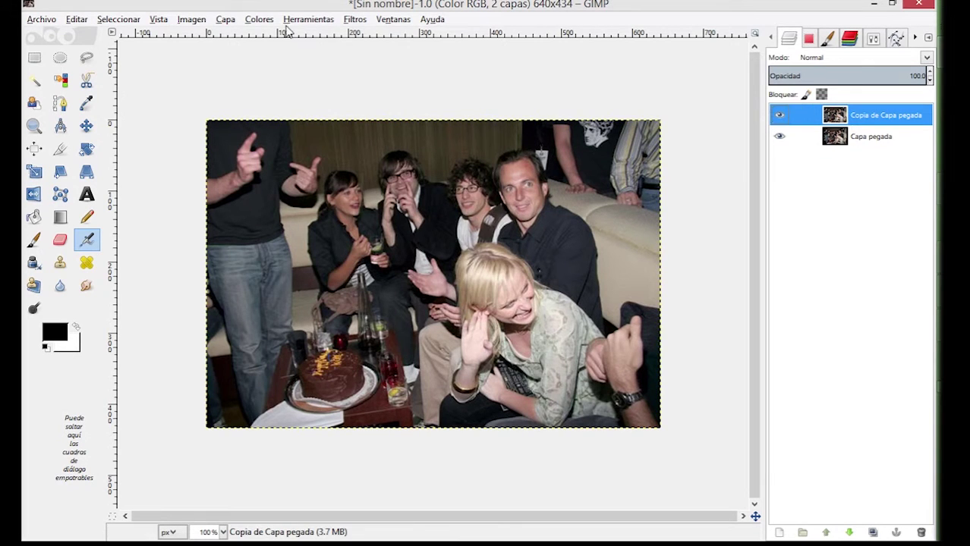
left_click(259, 20)
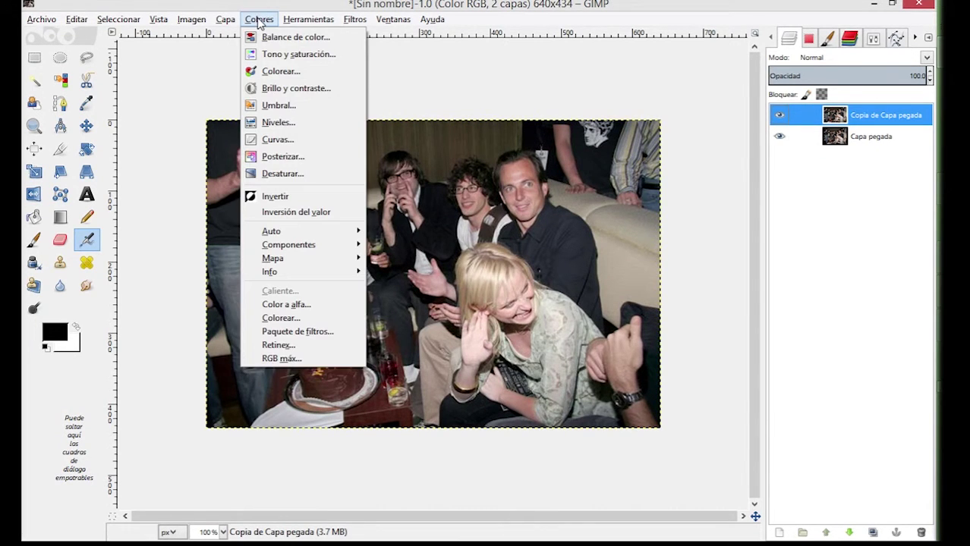
Preview Umbral on the duplicate layer, dragging the threshold range down to 0–0.
left_click(318, 110)
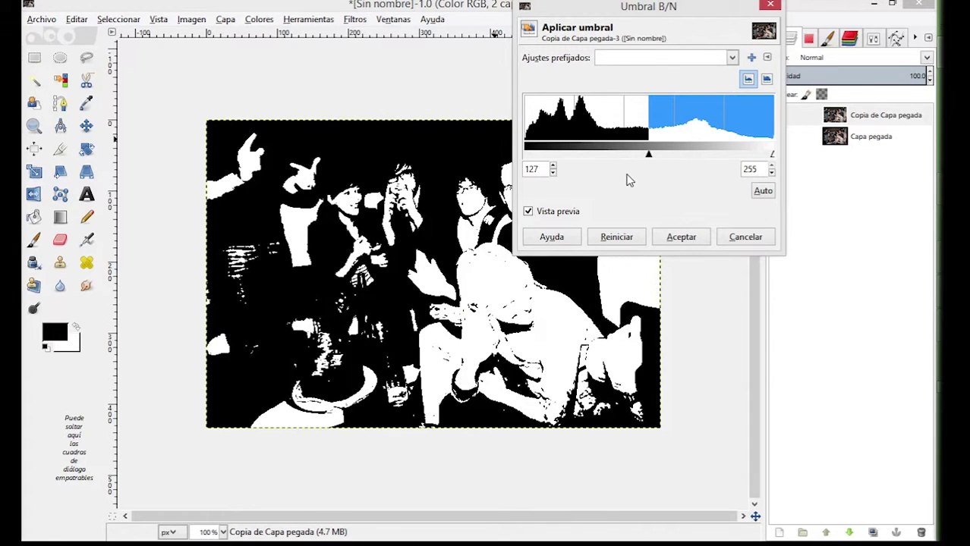
left_click_drag(649, 154, 524, 157)
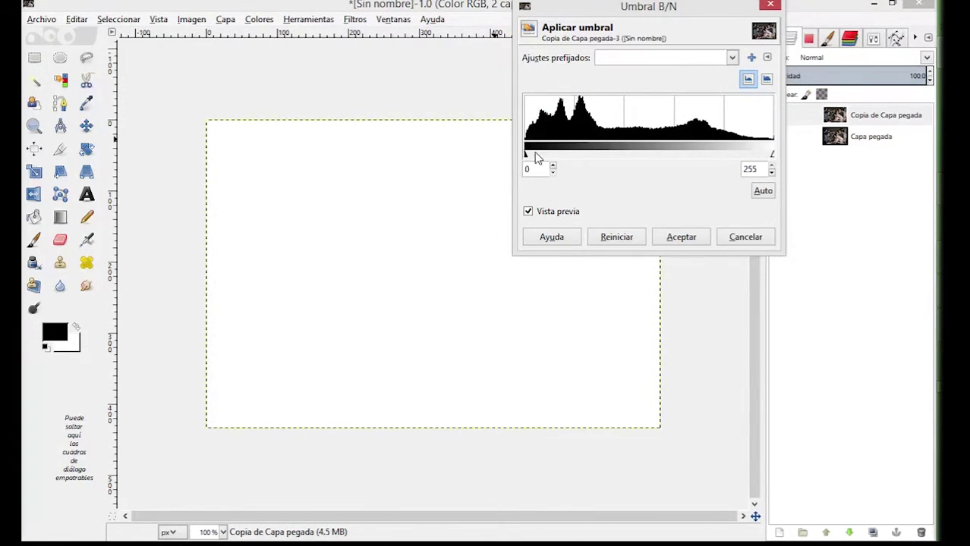
left_click_drag(774, 157, 681, 157)
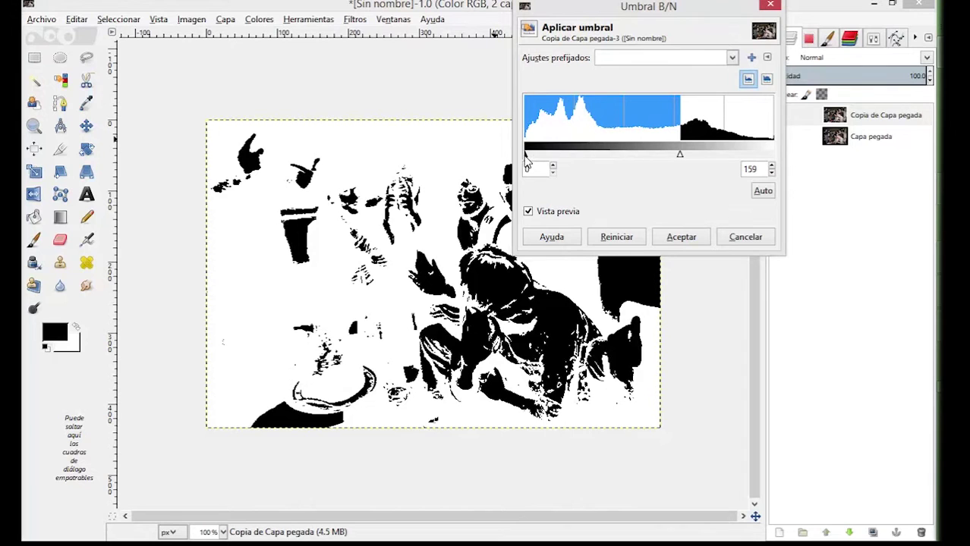
left_click_drag(526, 158, 488, 149)
left_click_drag(680, 157, 525, 161)
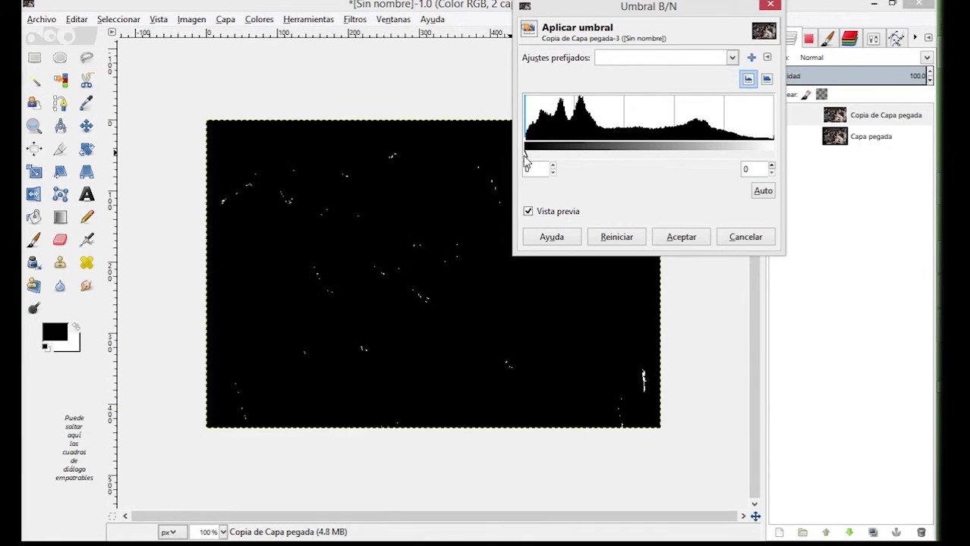
Zoom in on the remaining white specks, then cancel Umbral without applying it.
left_click(417, 296)
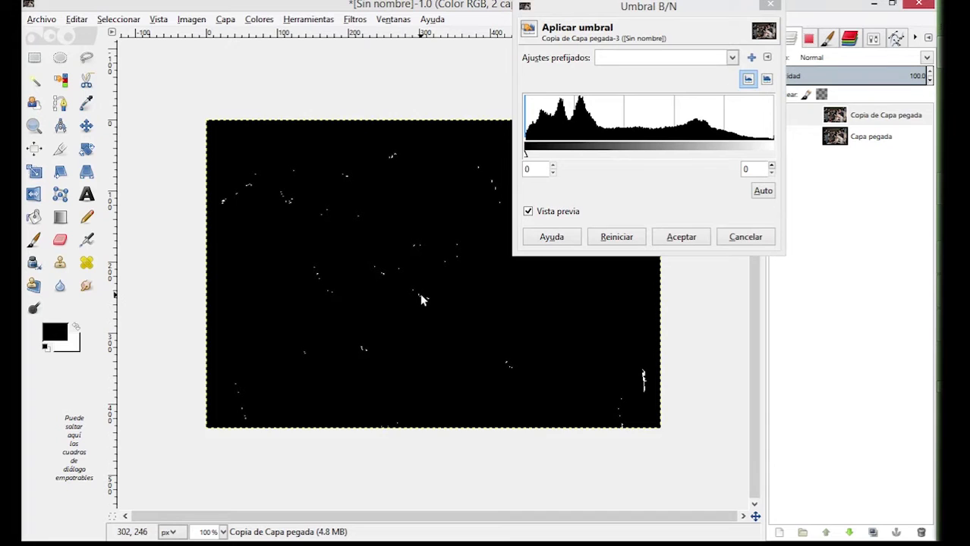
scroll(422, 298, "up", 7)
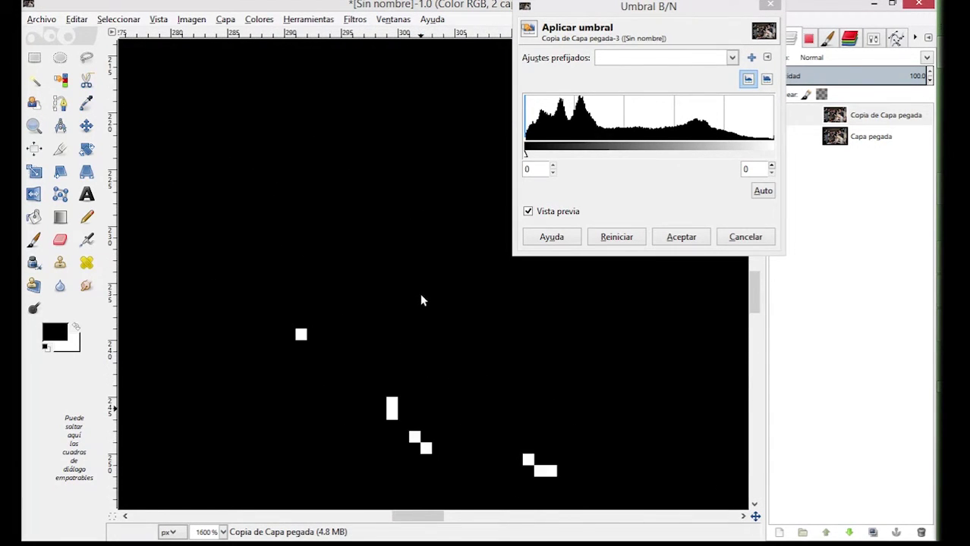
scroll(427, 297, "up", 2)
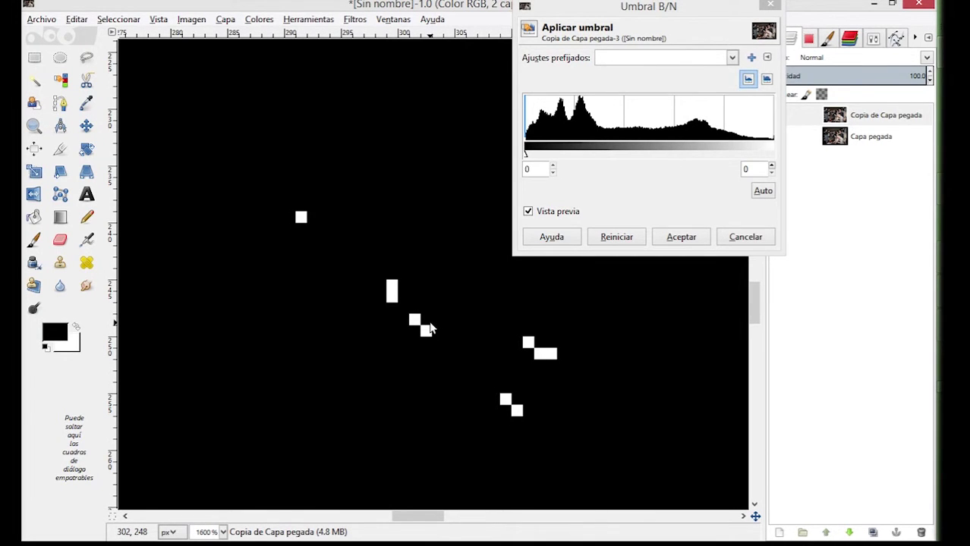
scroll(429, 327, "up", 7)
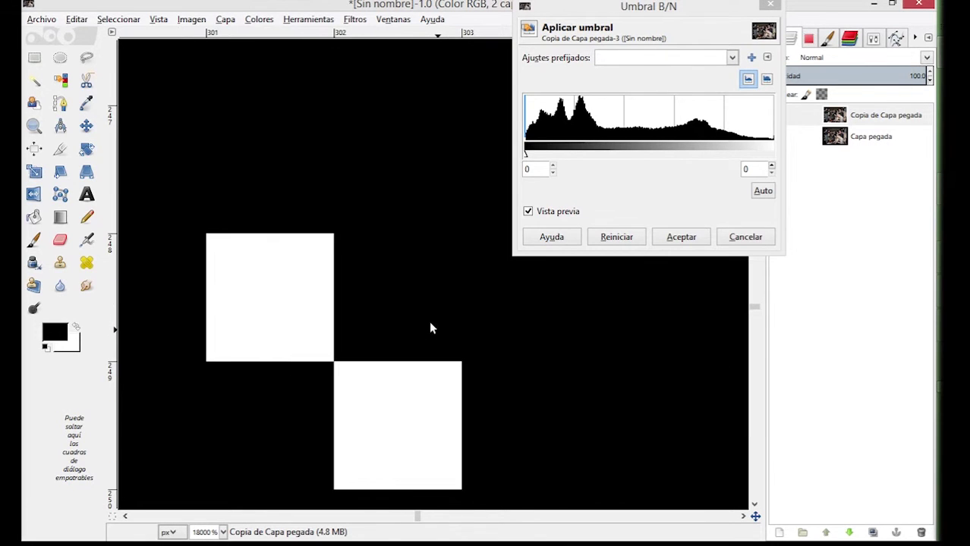
scroll(430, 326, "down", 2)
scroll(375, 332, "up", 1)
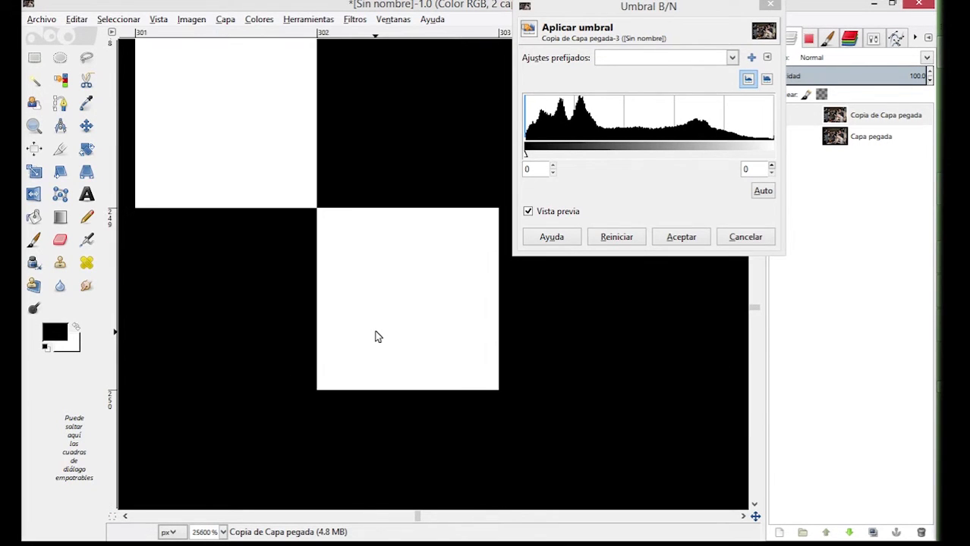
scroll(377, 337, "up", 4)
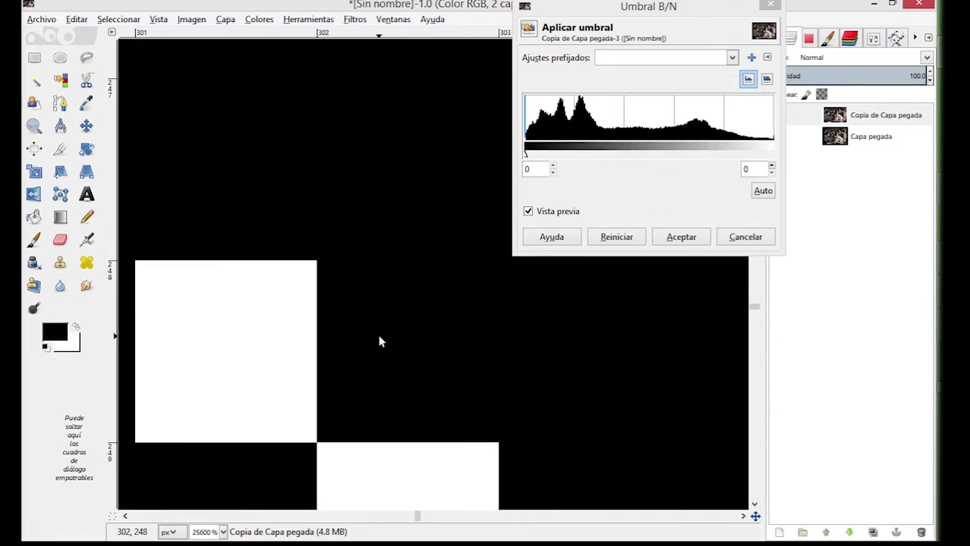
scroll(379, 339, "down", 4)
scroll(379, 339, "up", 2)
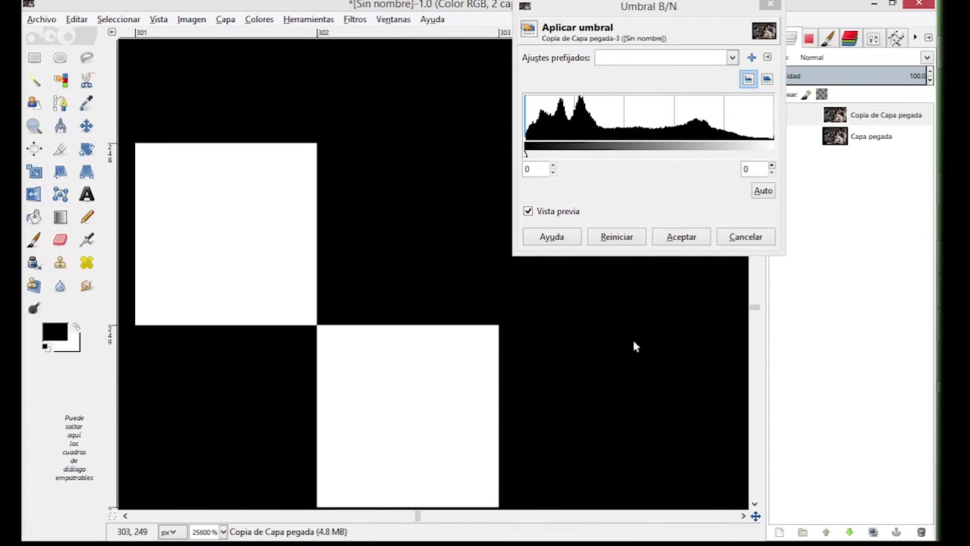
left_click(740, 242)
Apply Niveles to the duplicate layer with the black point sampled from the image.
left_click(261, 23)
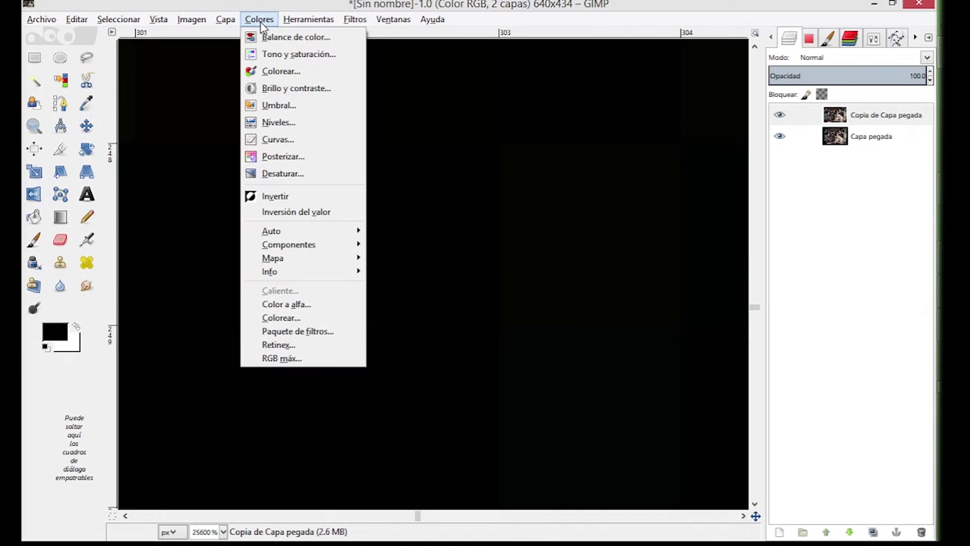
left_click(303, 124)
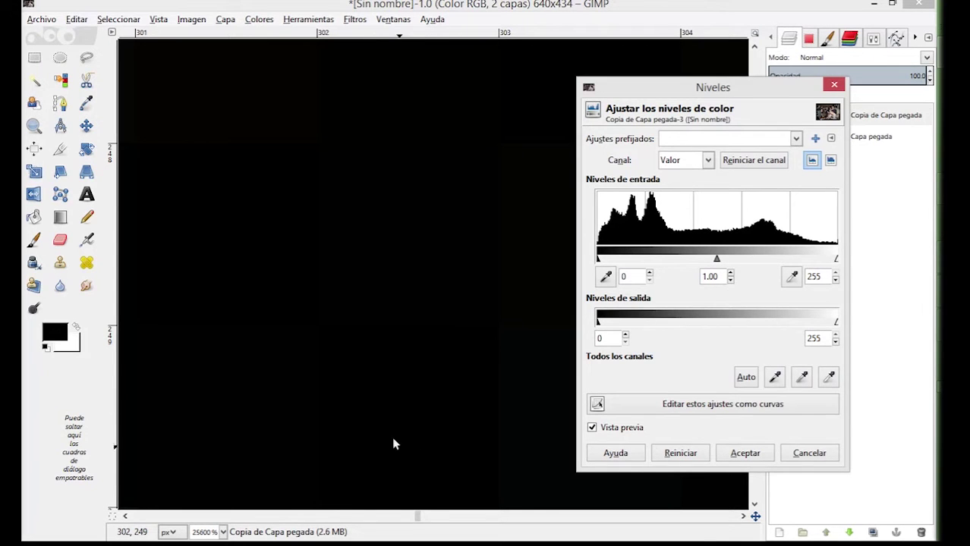
left_click(774, 381)
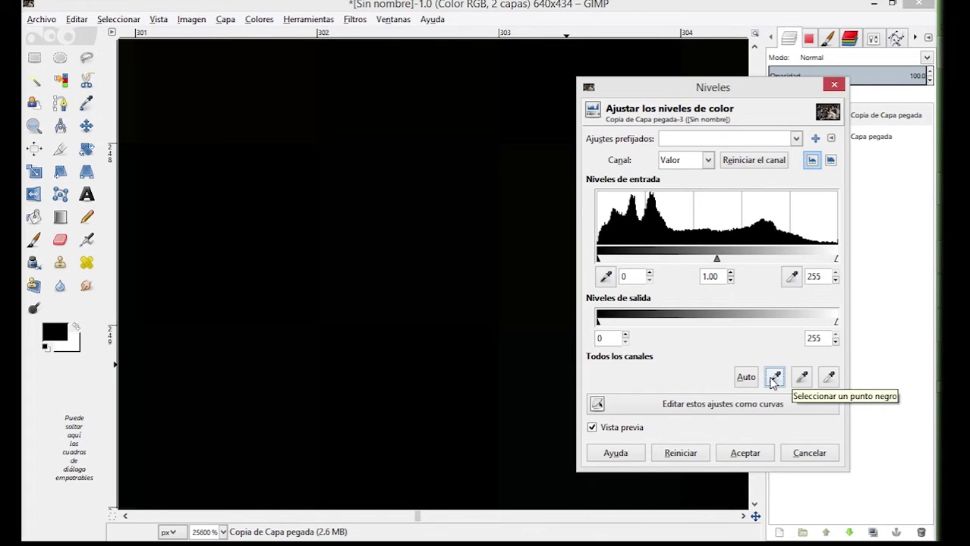
left_click(394, 406)
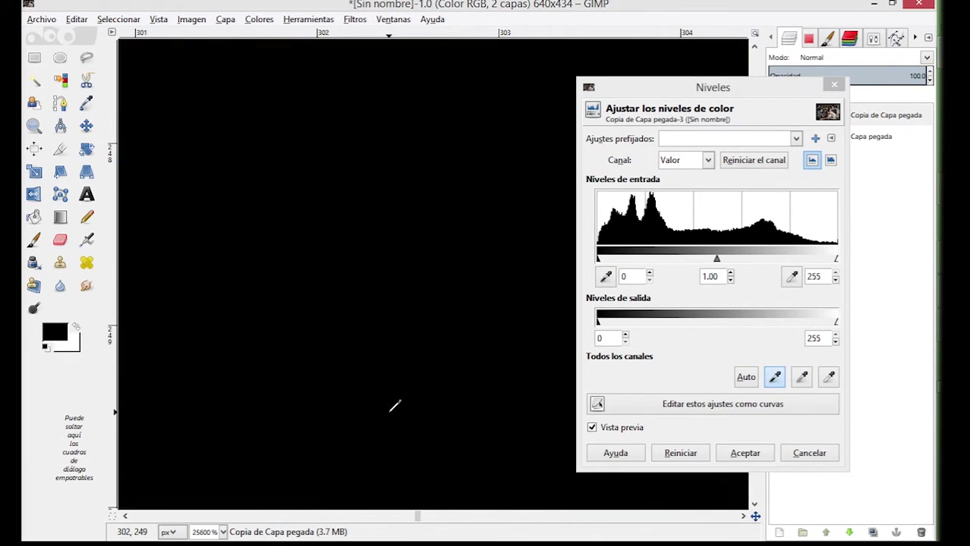
left_click(762, 459)
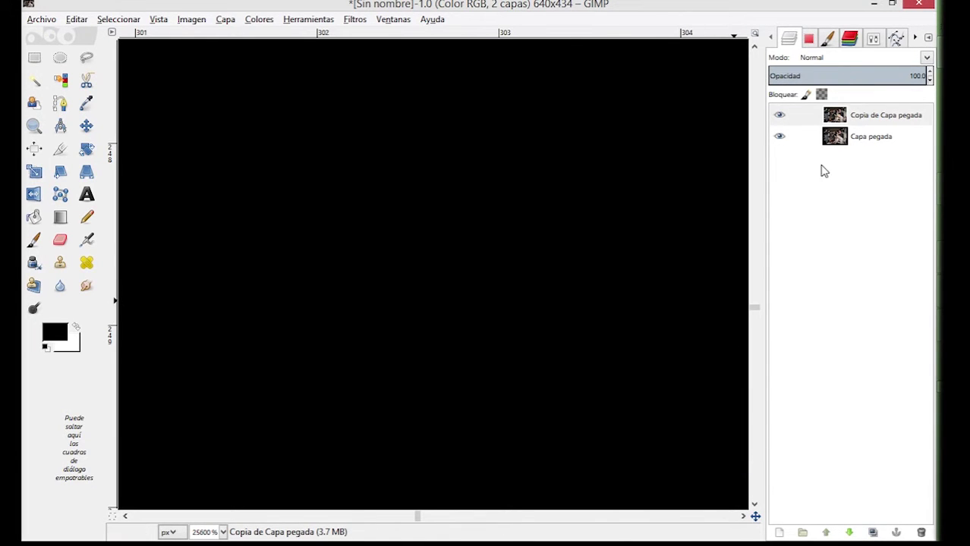
left_click(793, 116)
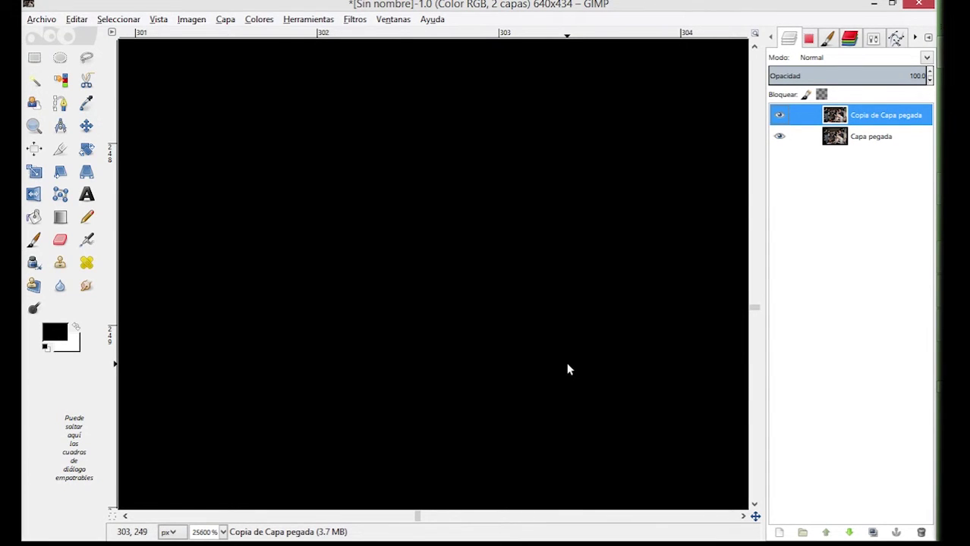
Compare before and after by toggling Copia de Capa pegada's visibility, then zoom to 200%.
scroll(567, 369, "down", 10)
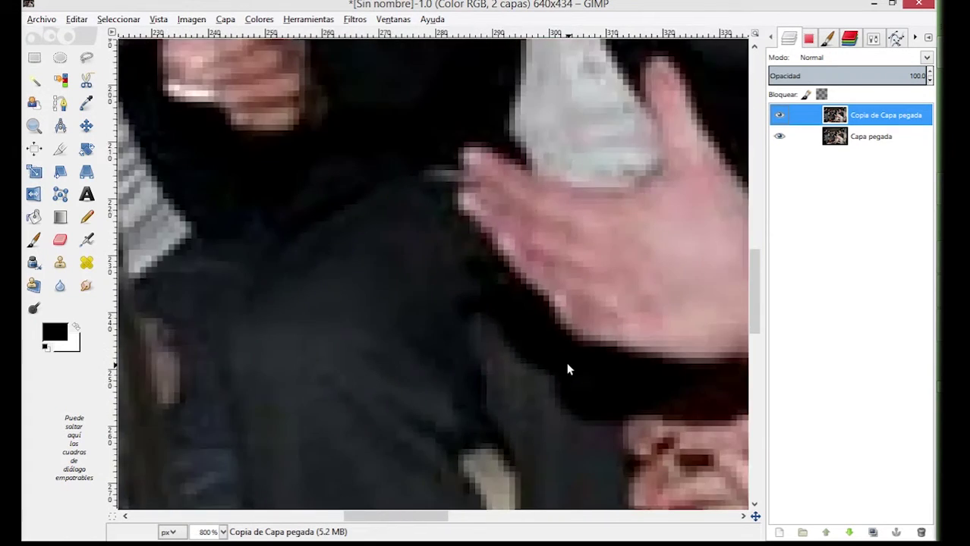
scroll(568, 370, "down", 5)
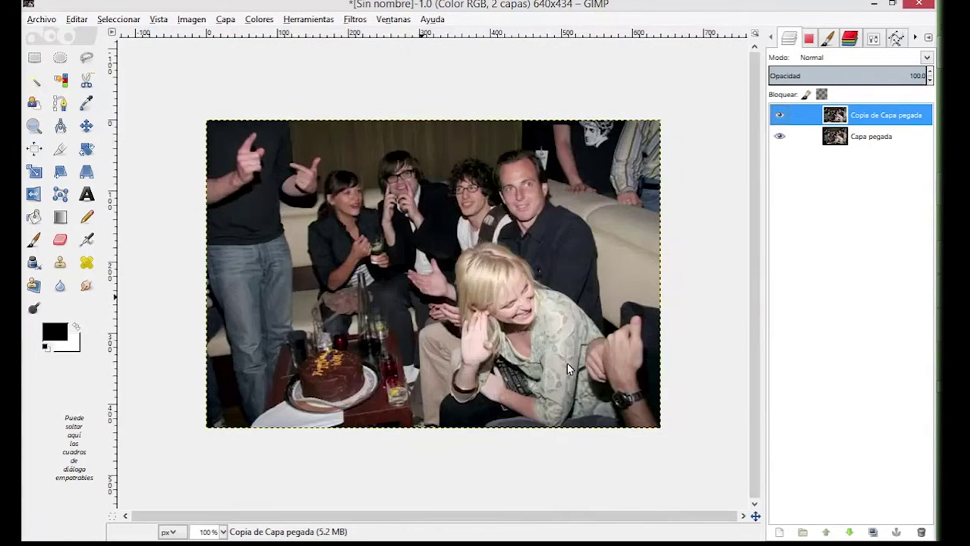
left_click(782, 115)
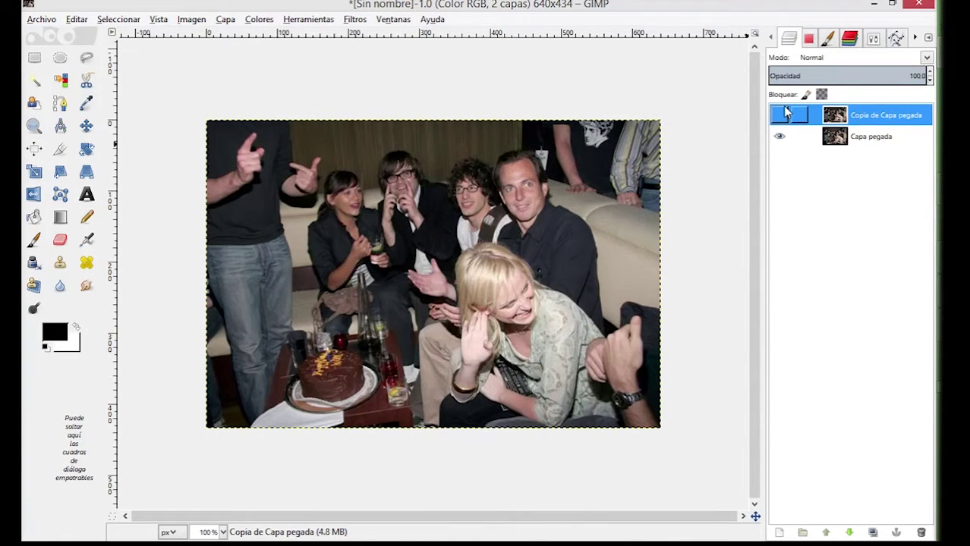
left_click(783, 113)
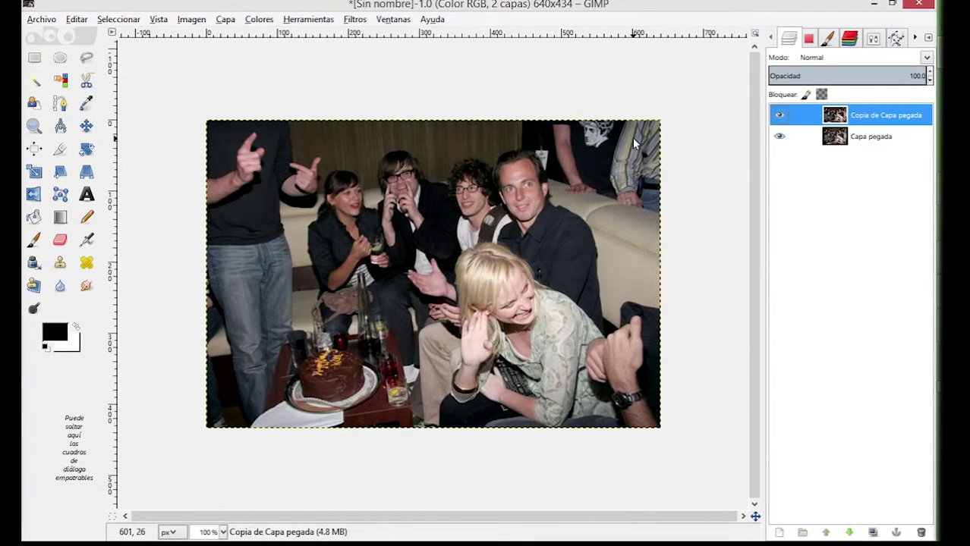
scroll(632, 137, "up", 2)
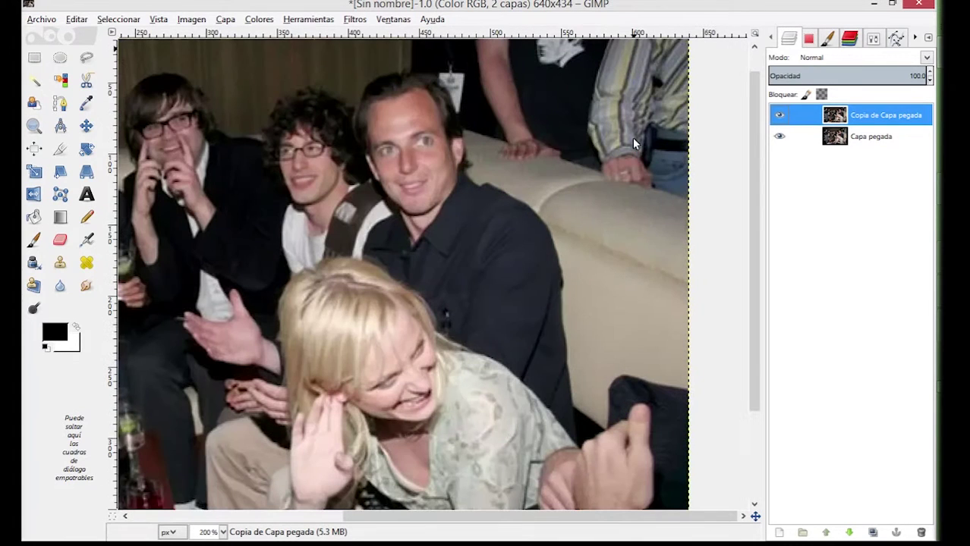
left_click(191, 19)
mouse_move(259, 18)
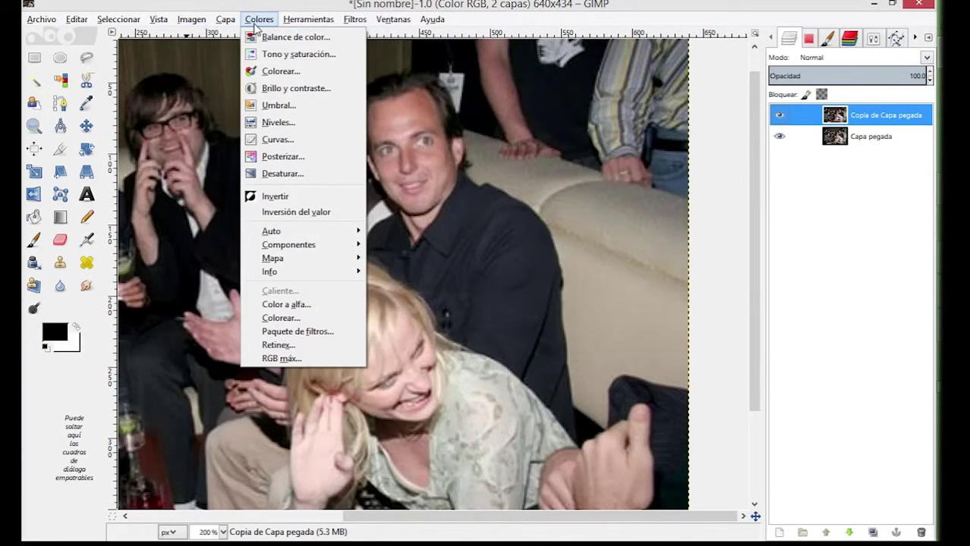
Preview Umbral at 255–255 on the duplicate layer, inspect it zoomed in, then cancel.
left_click(332, 106)
left_click_drag(648, 157, 775, 159)
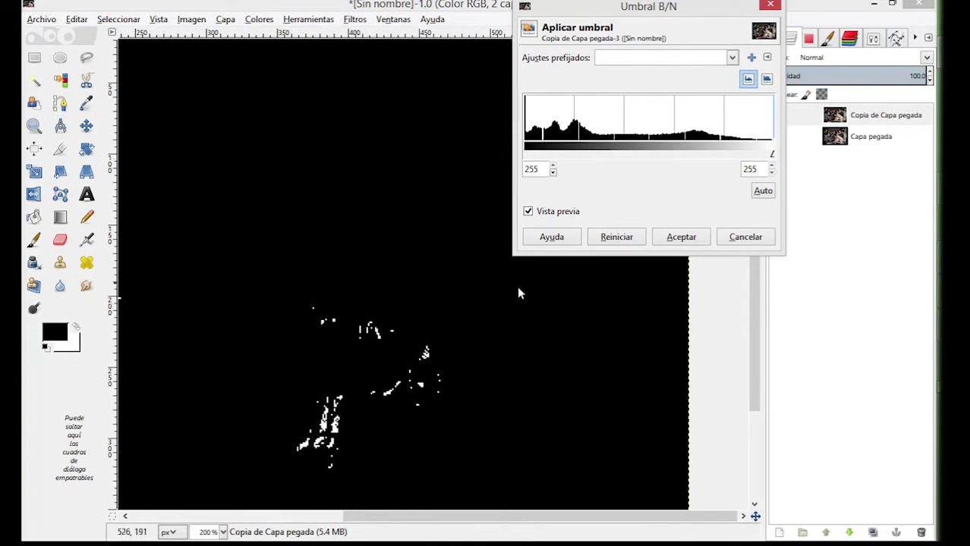
left_click(324, 431)
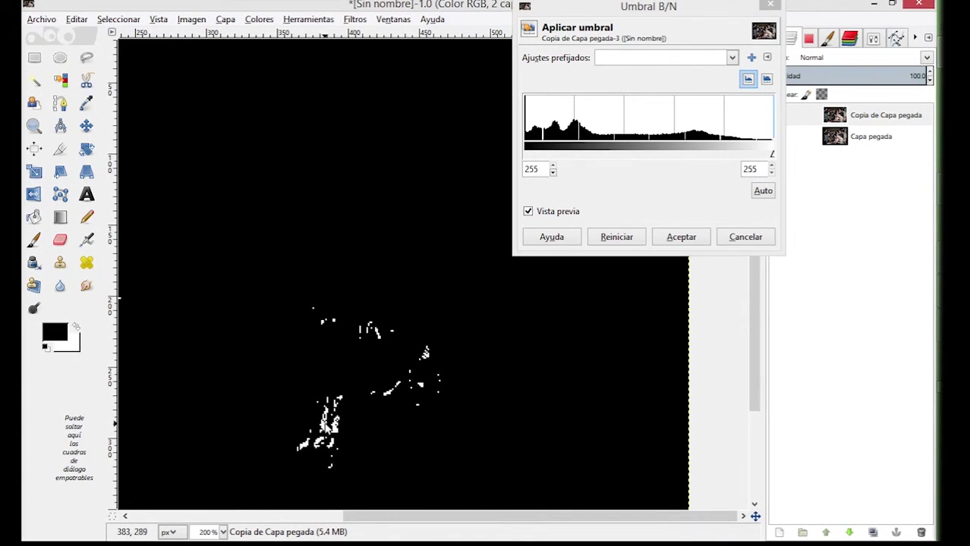
scroll(324, 429, "up", 15)
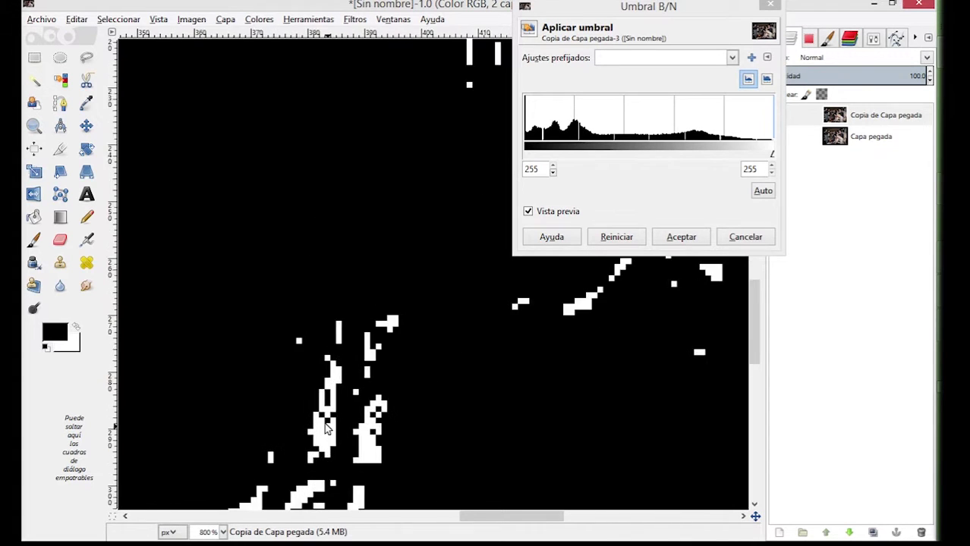
scroll(326, 429, "up", 4)
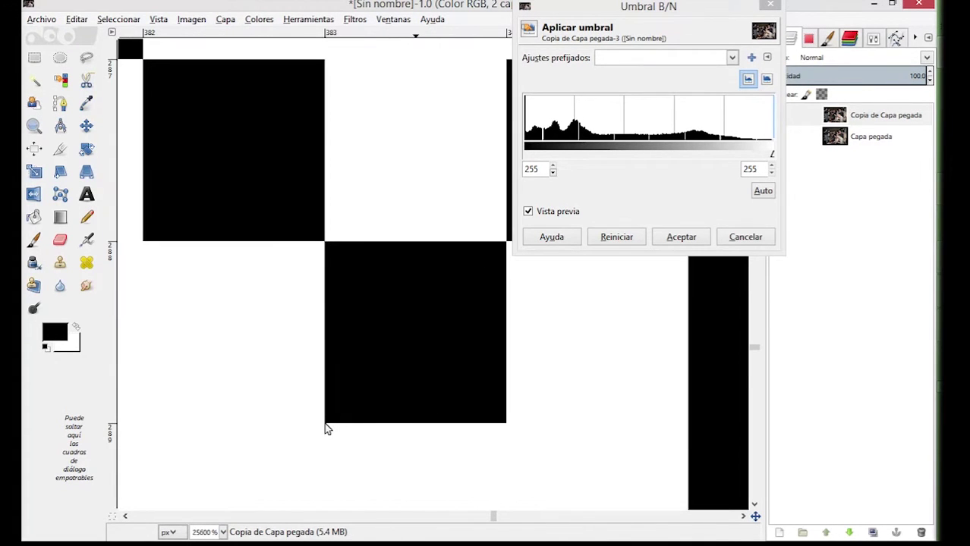
scroll(325, 429, "down", 6)
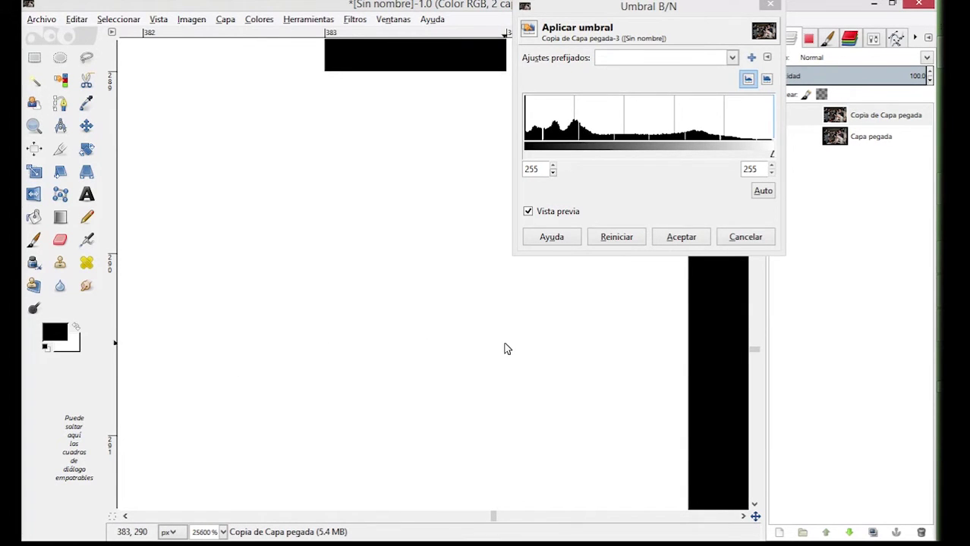
left_click(746, 237)
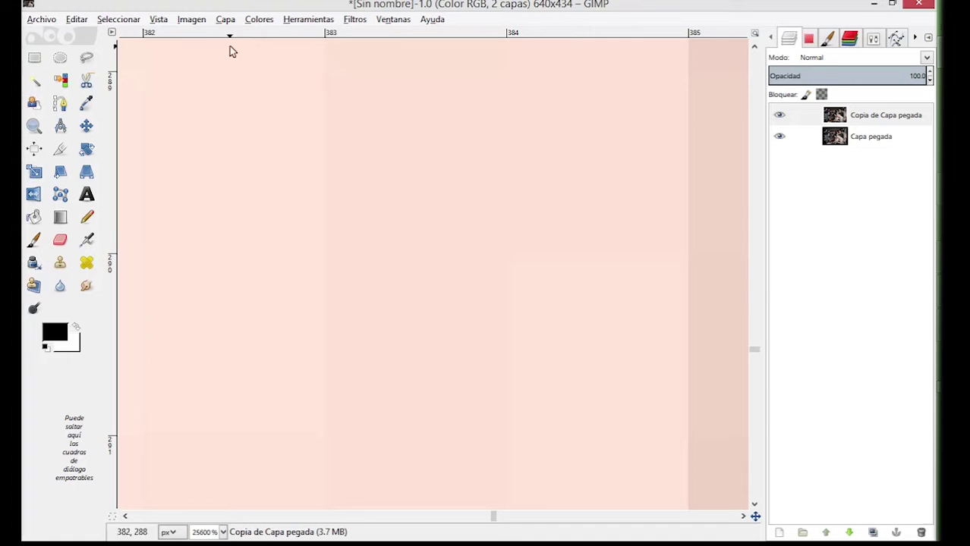
Apply Niveles to the copy layer with the white point sampled from the pinkish highlight.
left_click(258, 20)
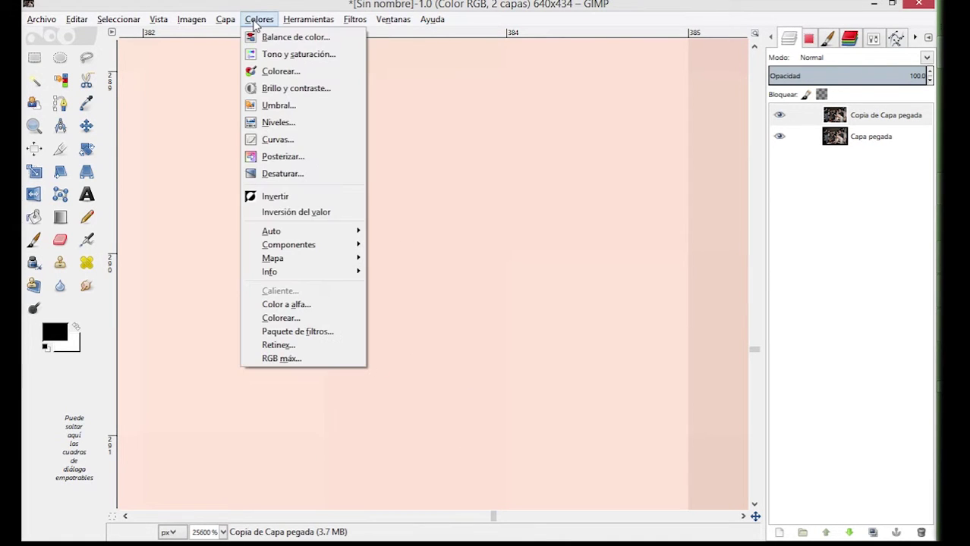
left_click(297, 125)
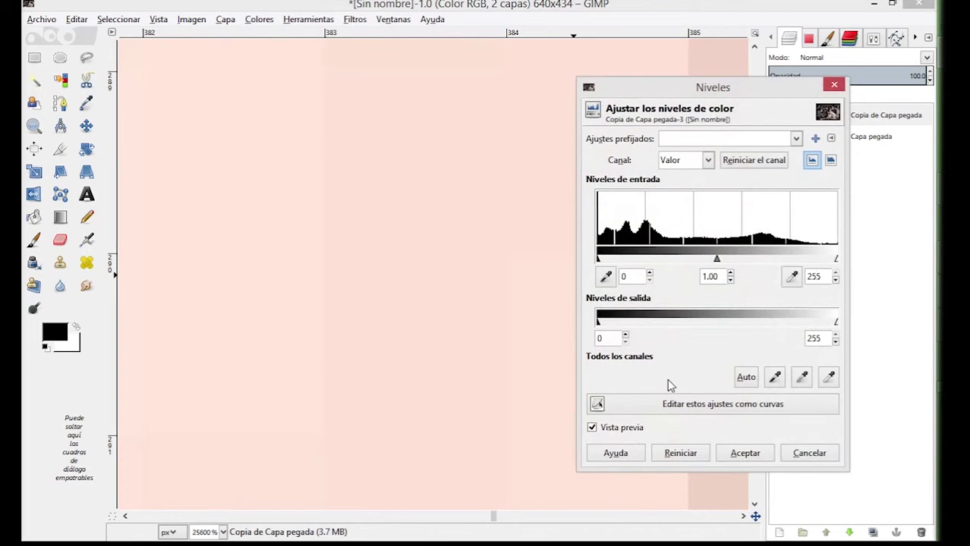
left_click(829, 377)
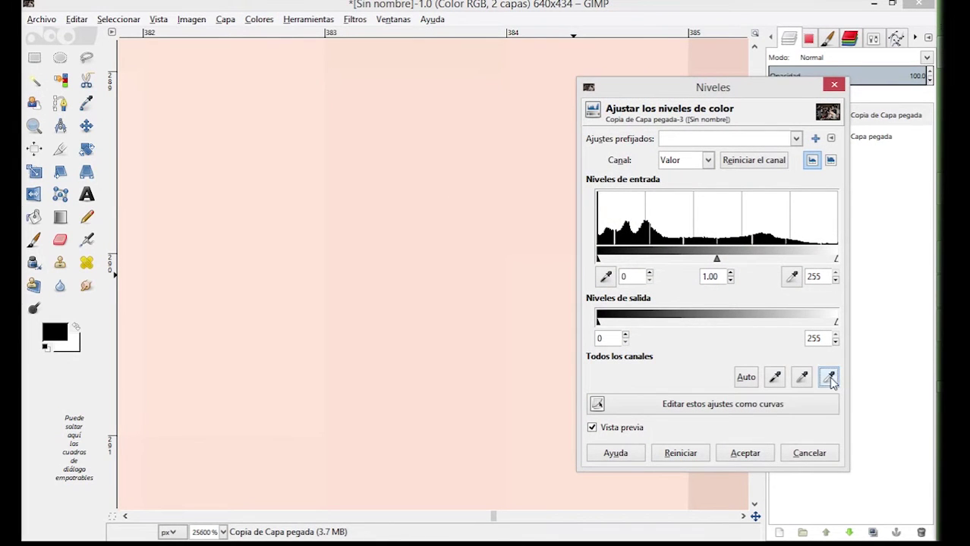
left_click(428, 385)
left_click(744, 453)
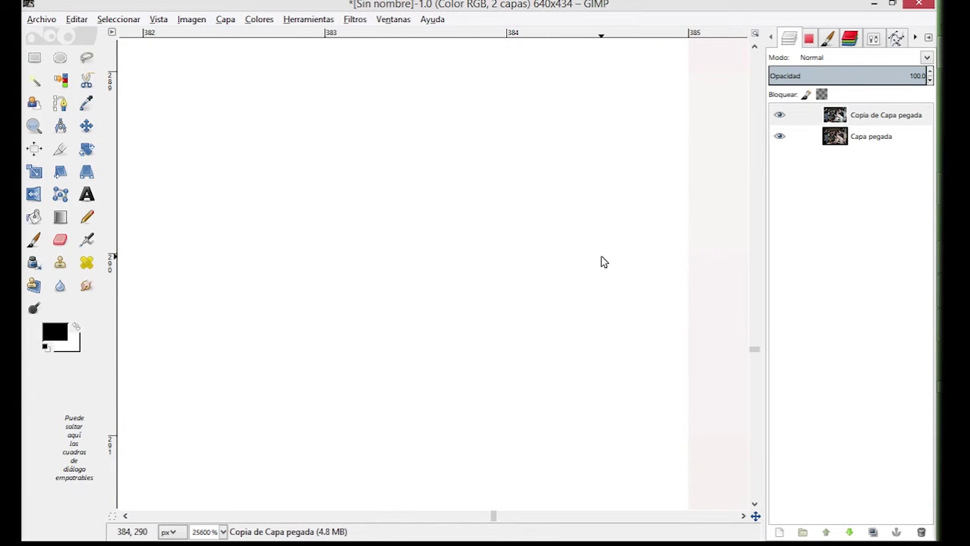
scroll(600, 258, "down", 7)
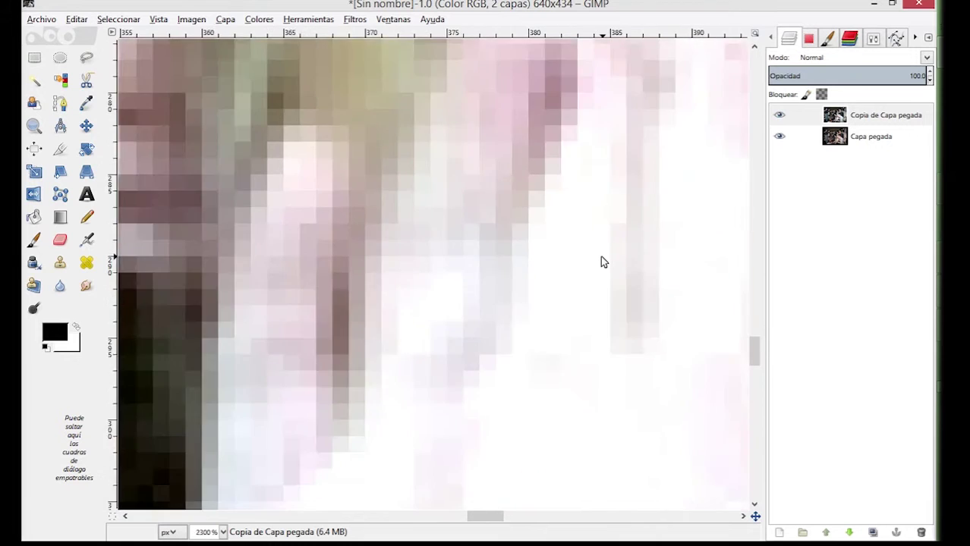
scroll(600, 262, "down", 9)
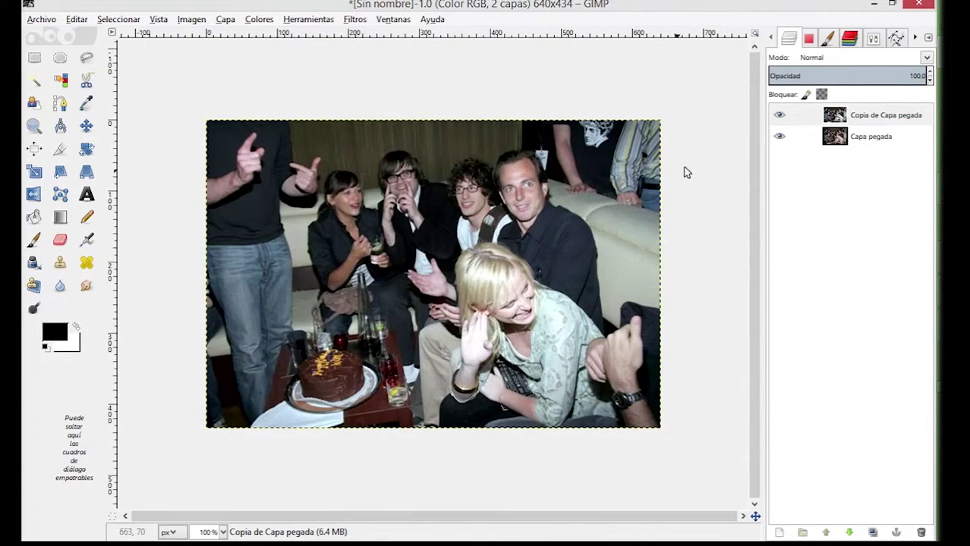
left_click(781, 116)
left_click(780, 116)
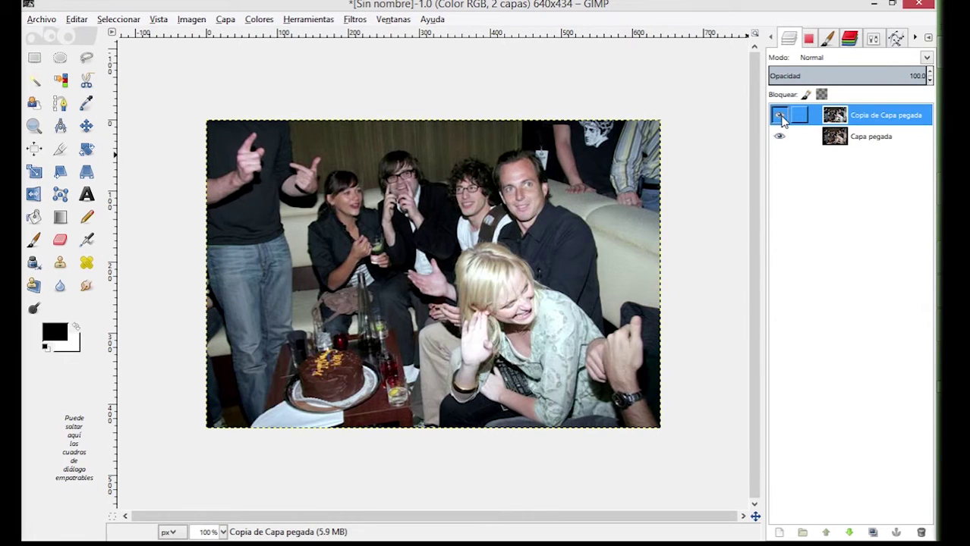
left_click(780, 116)
left_click(781, 116)
Set the foreground colour to R 128, G 128, B 128.
left_click(54, 339)
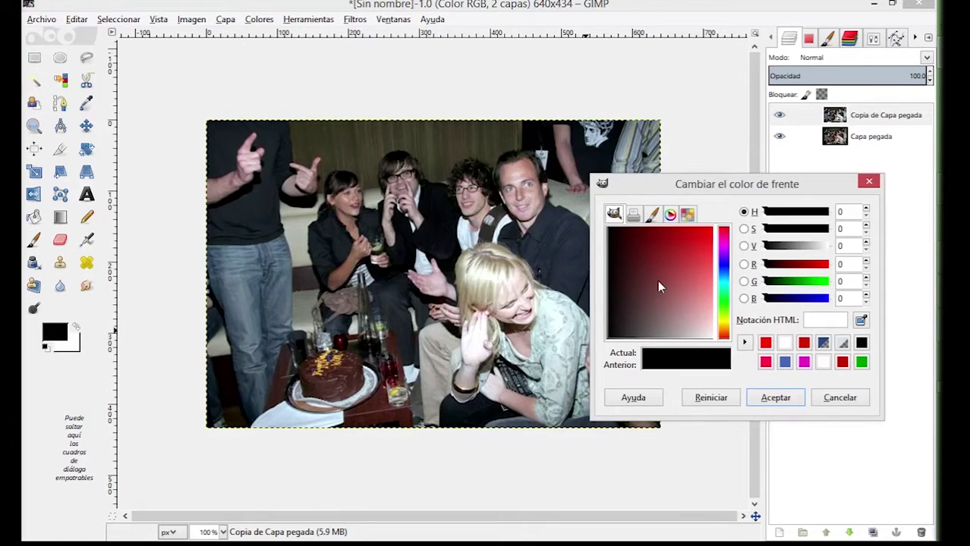
left_click(850, 266)
type("128")
left_click(847, 281)
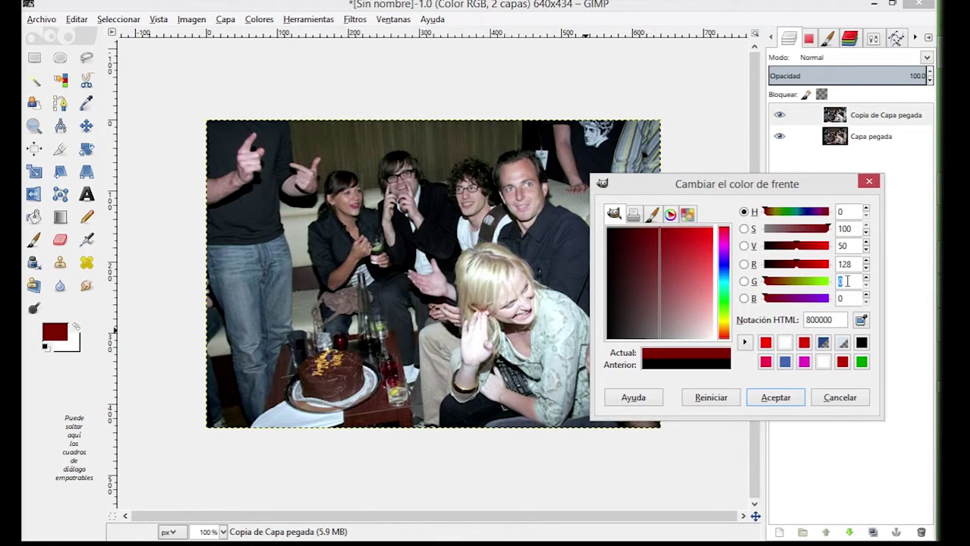
type("128")
left_click(847, 300)
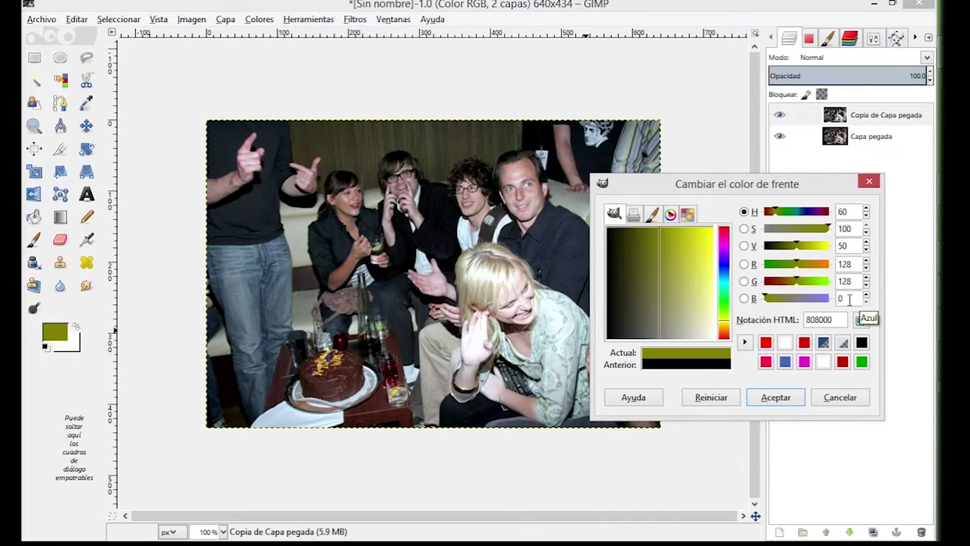
type("128")
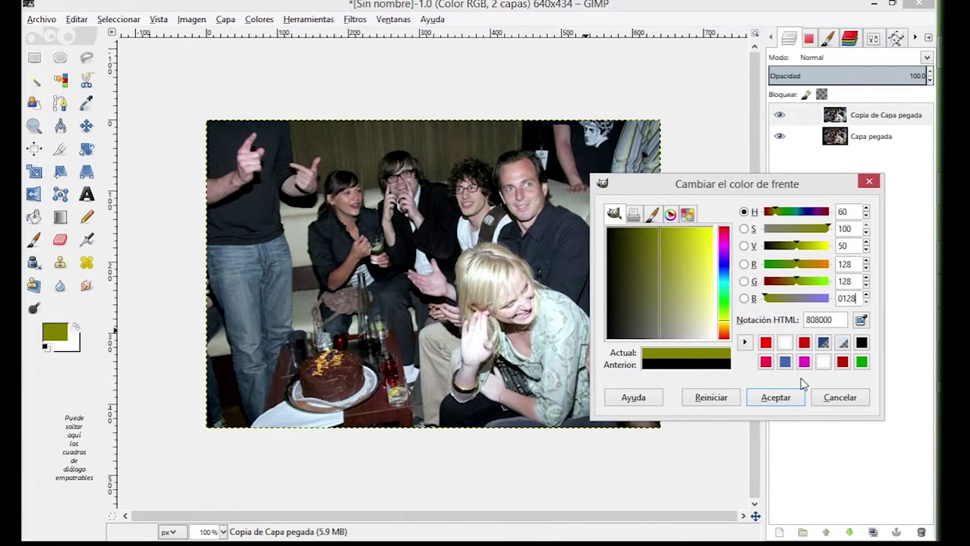
left_click(774, 398)
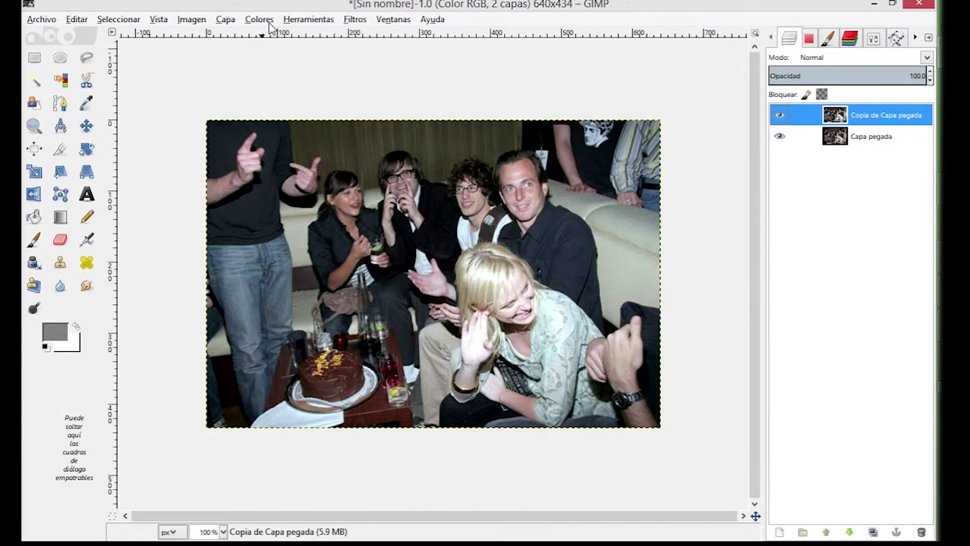
Create a new layer filled with the grey foreground colour.
left_click(781, 533)
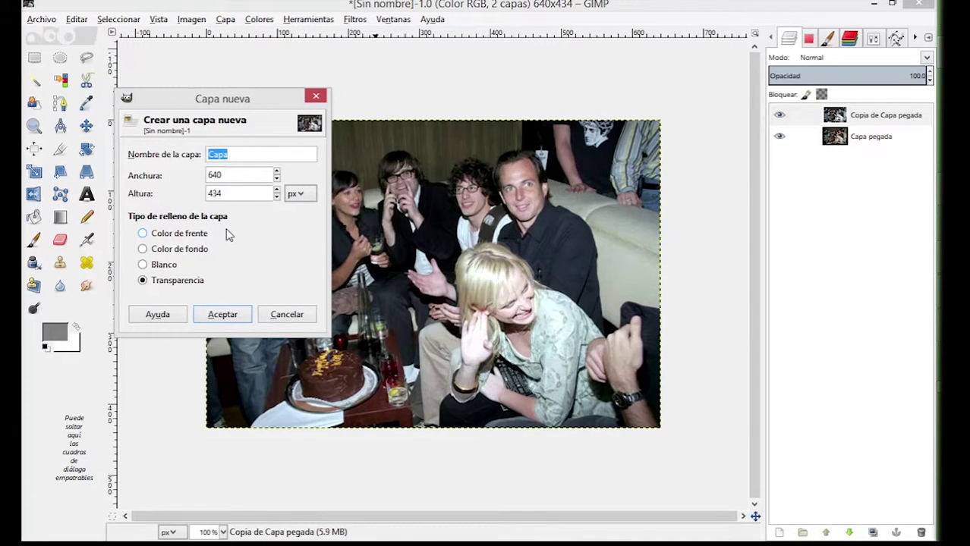
left_click(195, 237)
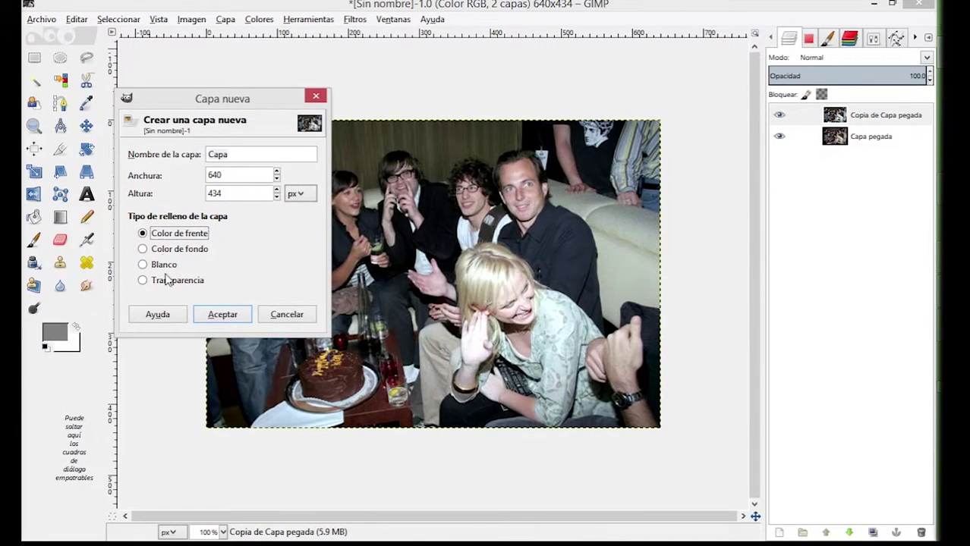
left_click(239, 317)
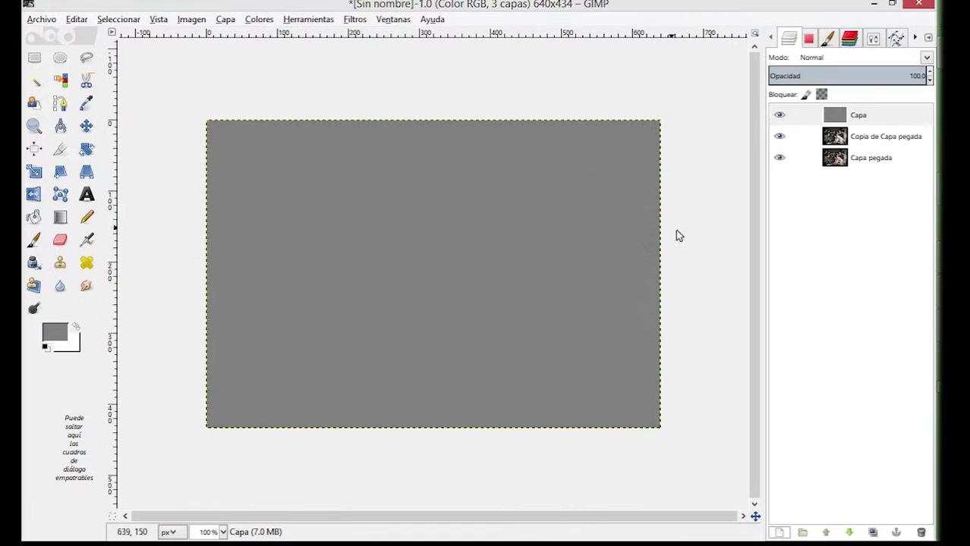
Set the grey Capa layer's blend mode to Diferencia.
left_click(812, 62)
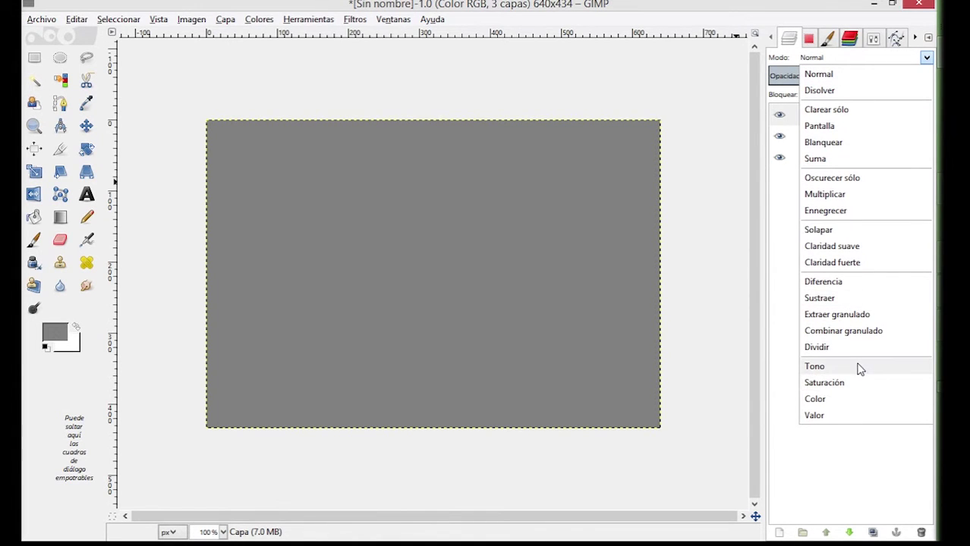
left_click(823, 282)
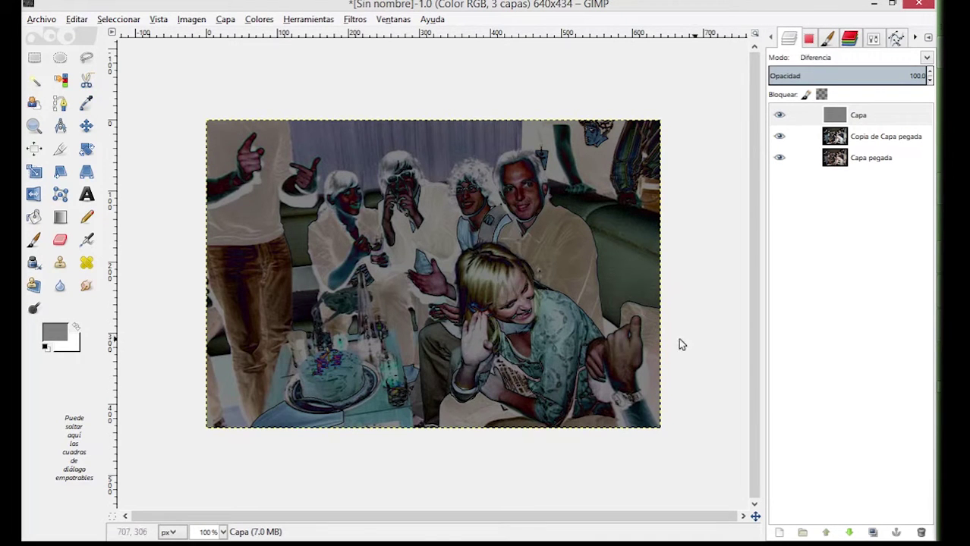
left_click(839, 117)
Make a new 'Visible' layer from the merged result, hide Capa, and select Visible.
right_click(841, 119)
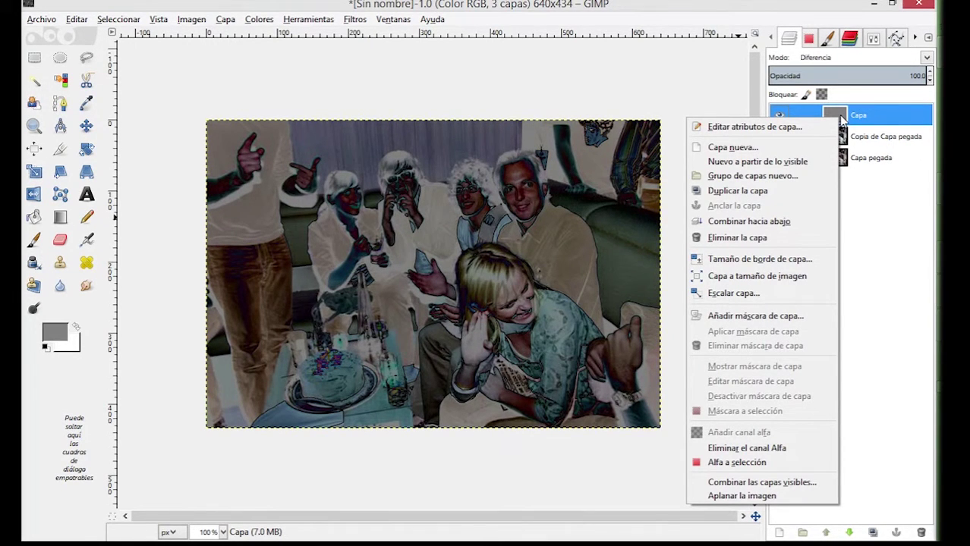
left_click(790, 163)
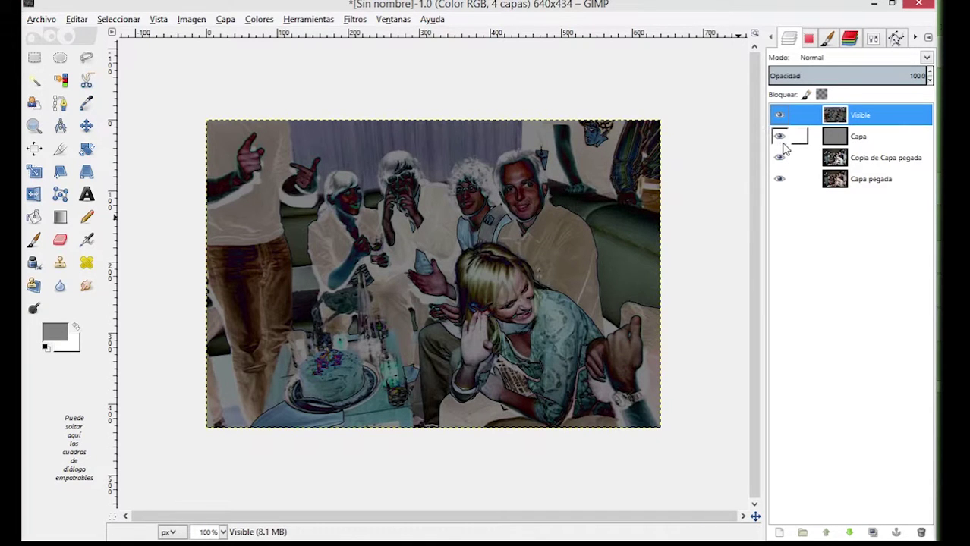
left_click(779, 137)
left_click(829, 146)
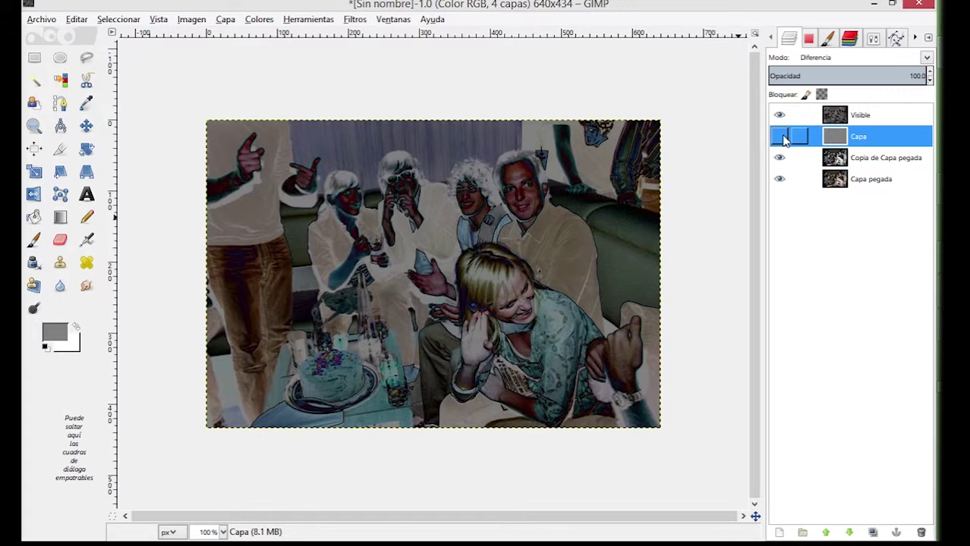
left_click(834, 120)
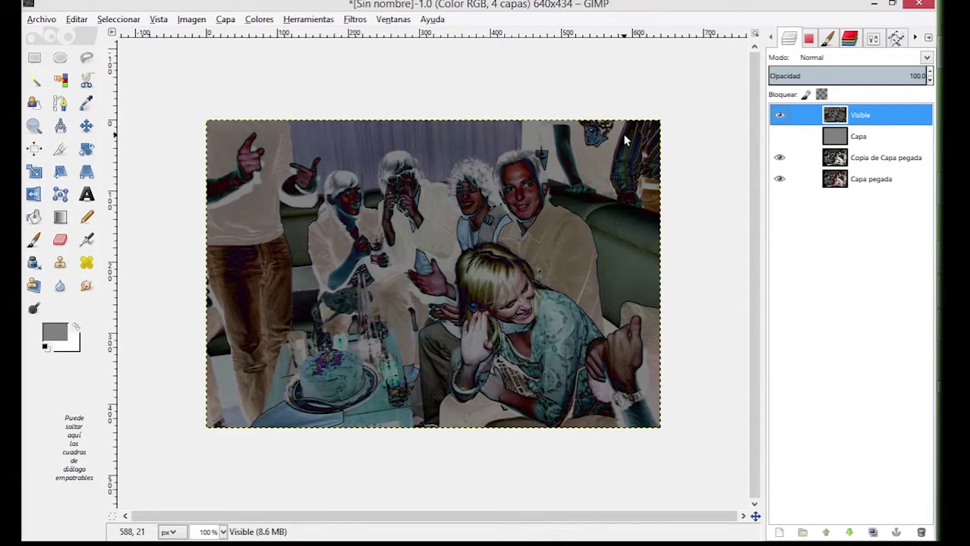
left_click(266, 21)
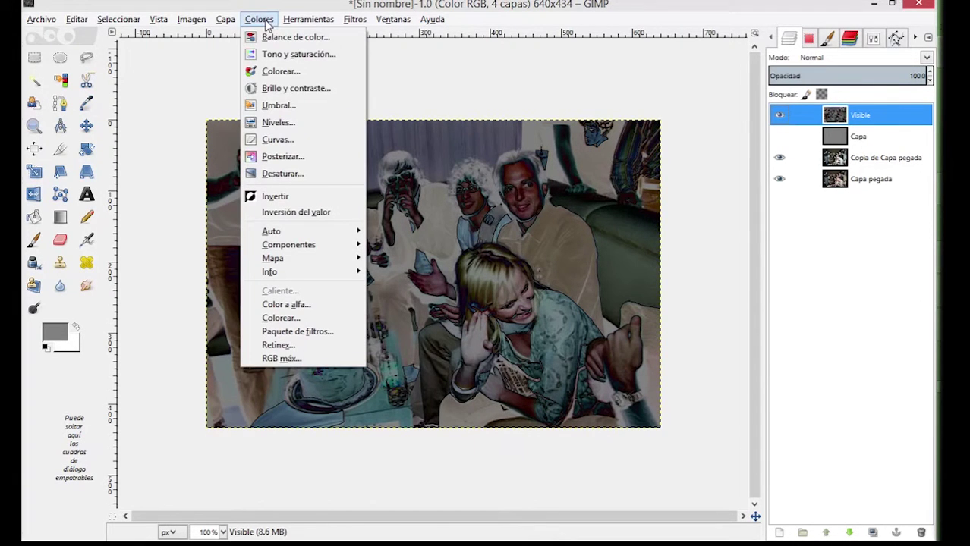
Apply a Threshold preview to the Visible layer with the range set to 0–2.
left_click(298, 107)
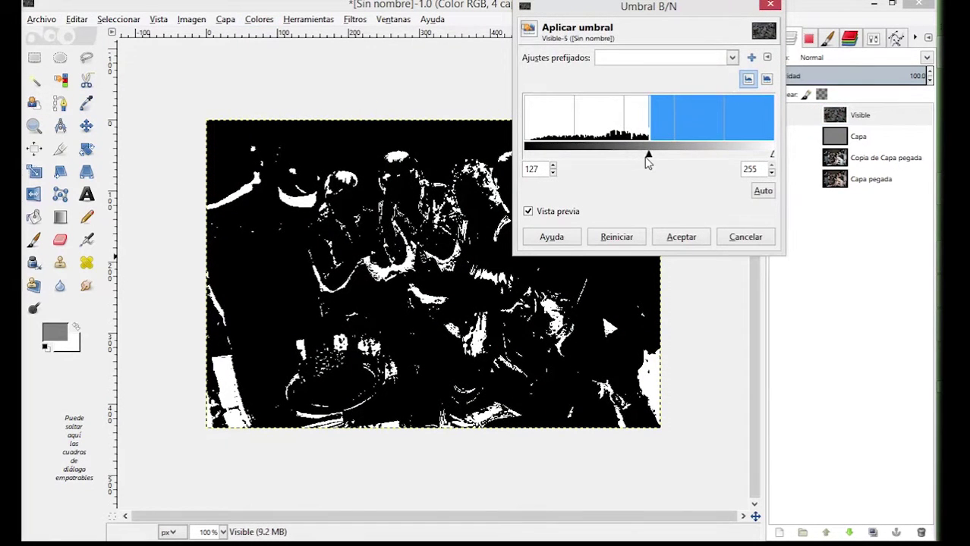
left_click_drag(646, 156, 524, 161)
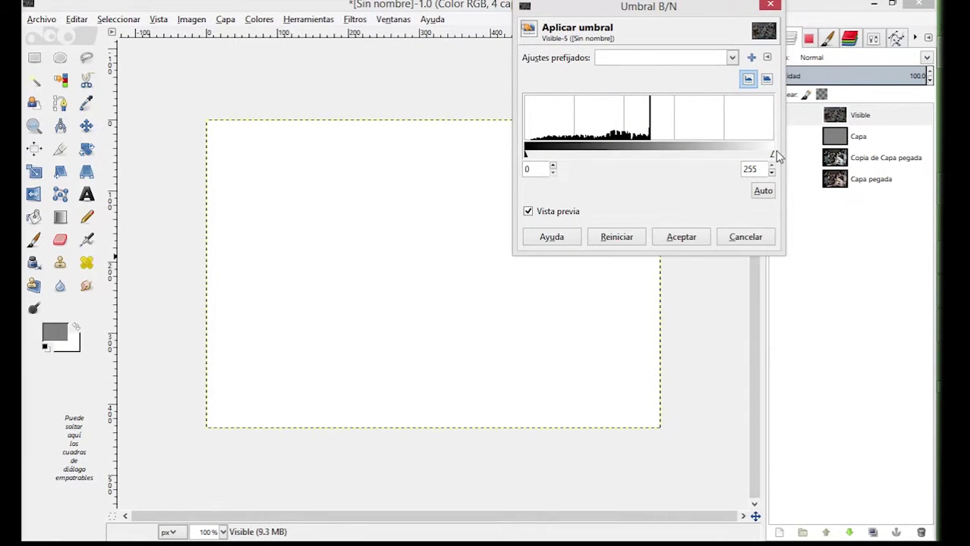
left_click_drag(773, 155, 529, 162)
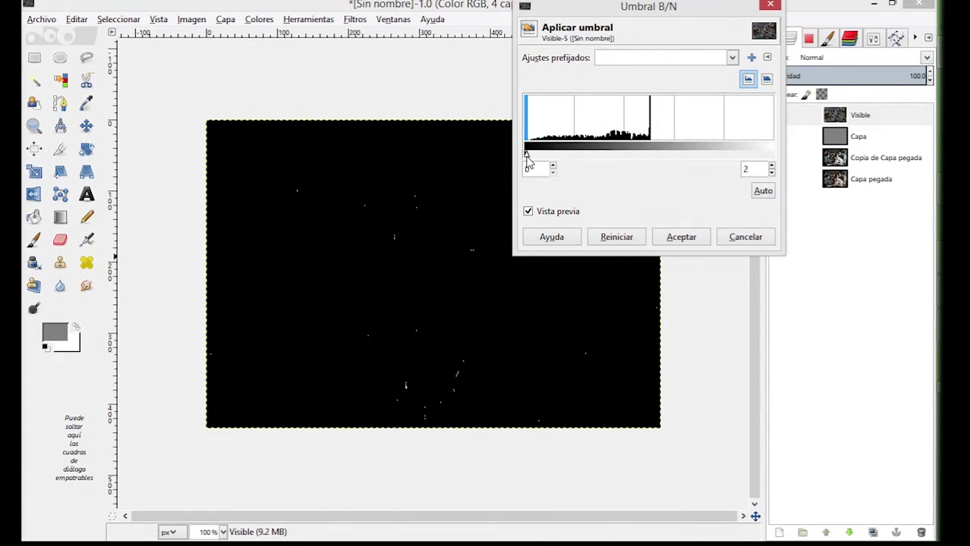
Zoom into the thresholded image and centre a white neutral-grey pixel near 281, 376.
left_click(405, 387)
scroll(404, 384, "up", 3)
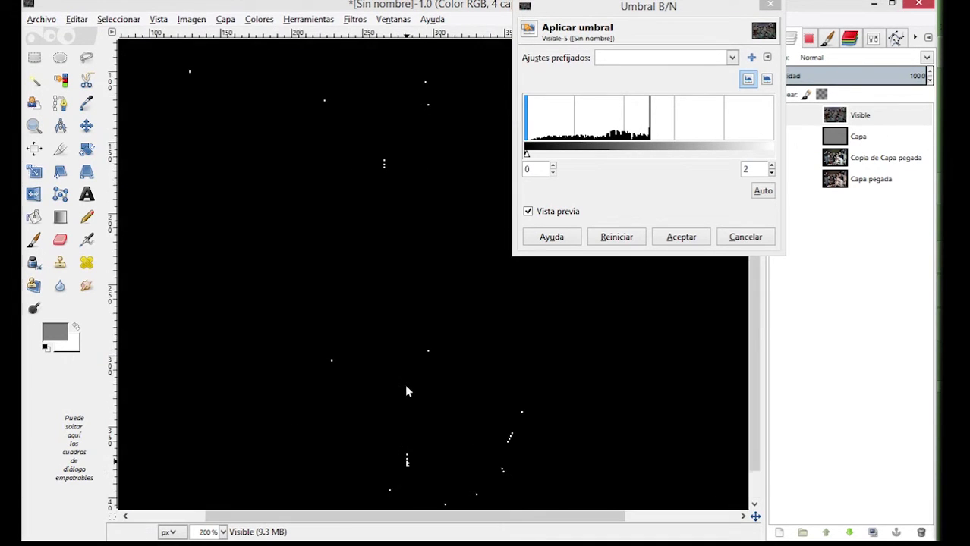
scroll(412, 376, "down", 3)
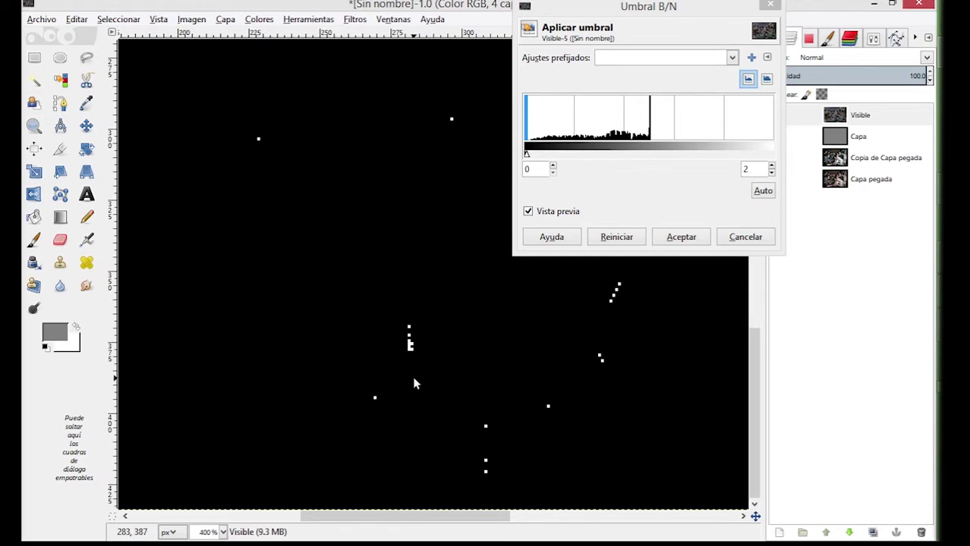
scroll(413, 386, "up", 5)
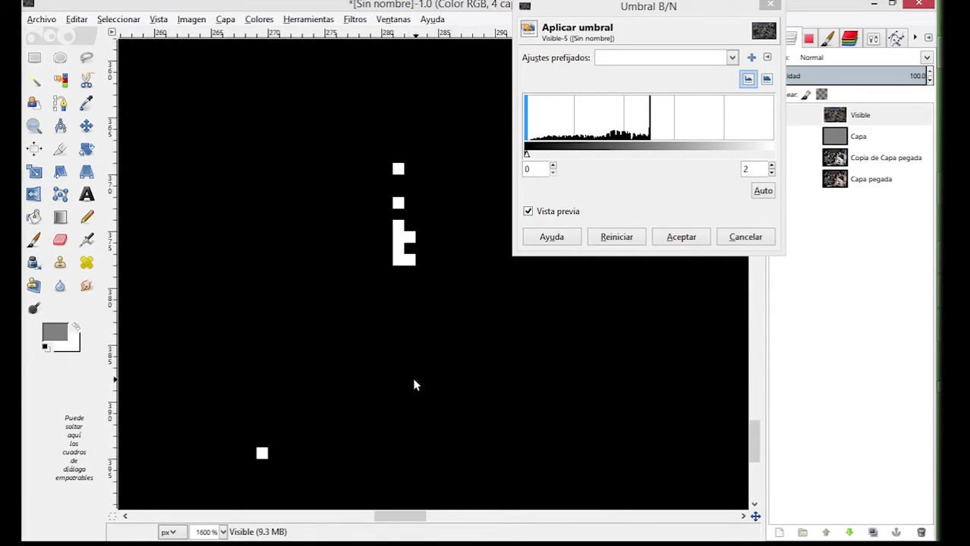
scroll(397, 416, "up", 5)
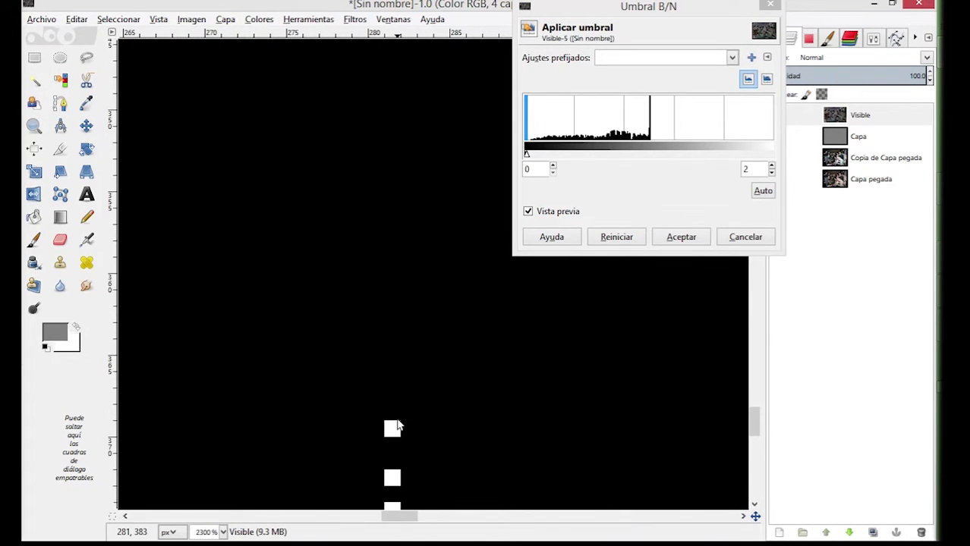
scroll(405, 437, "down", 2)
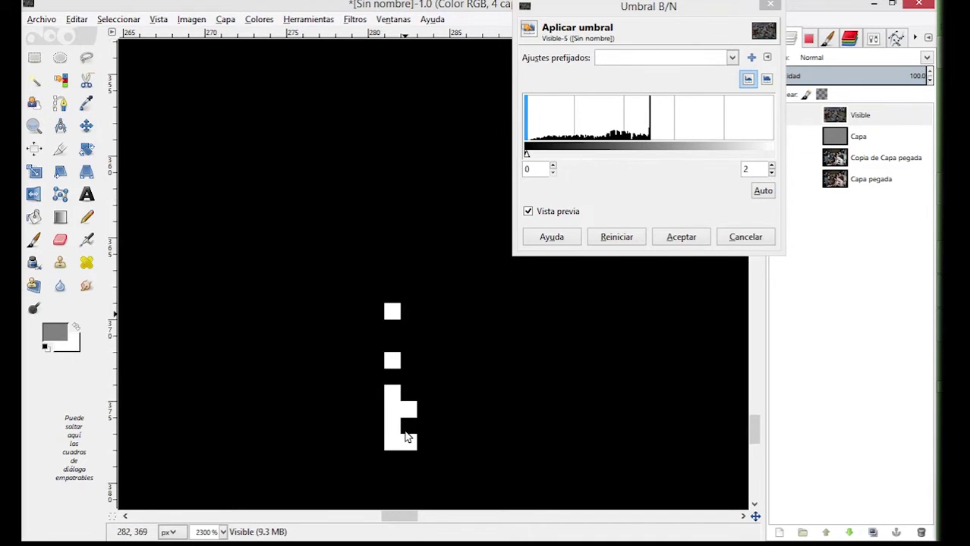
scroll(405, 438, "up", 6)
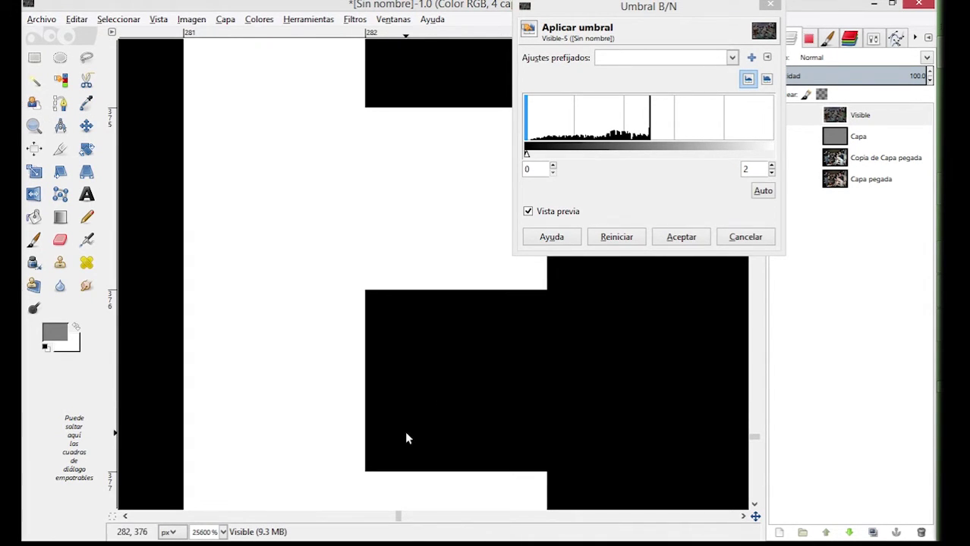
scroll(406, 438, "down", 1)
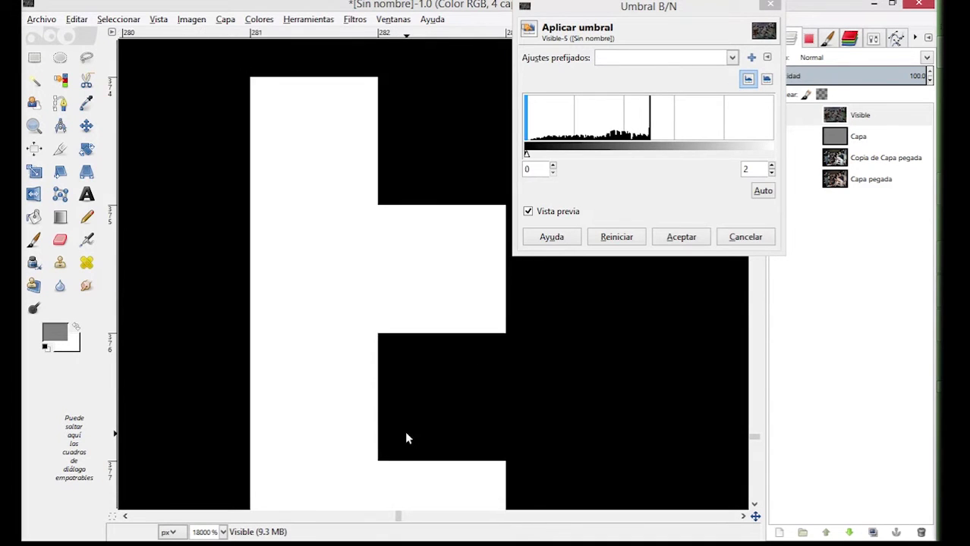
scroll(405, 437, "up", 1)
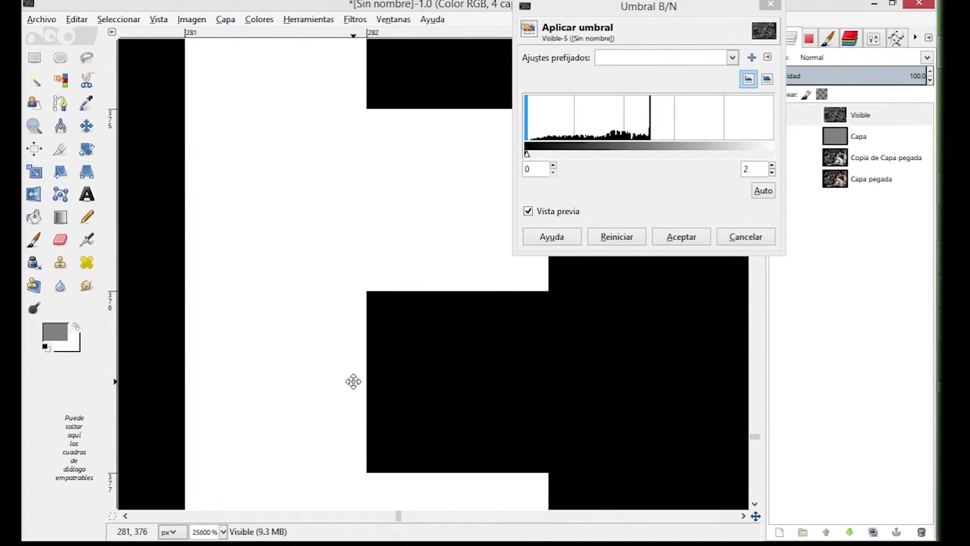
left_click_drag(353, 381, 459, 379)
left_click_drag(396, 406, 449, 380)
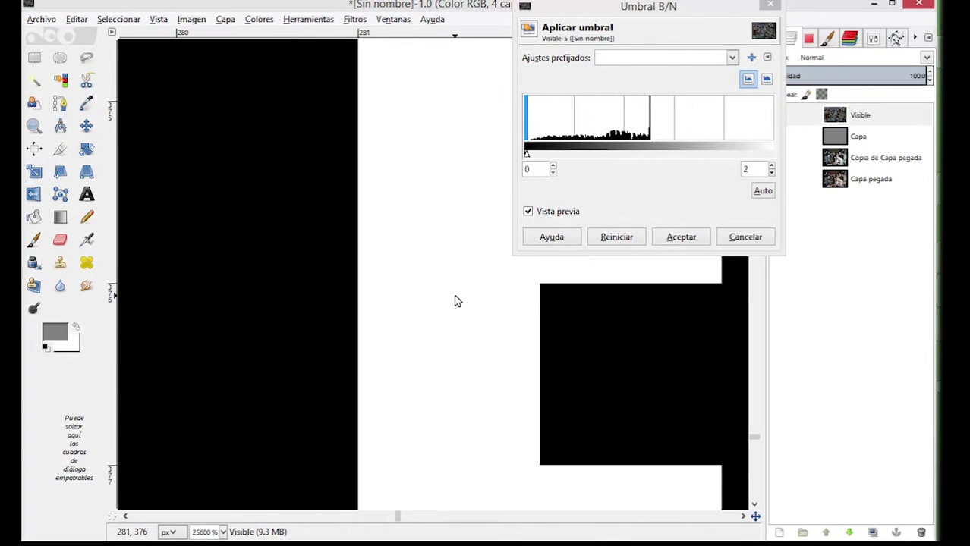
Cancel the Threshold, hide the Visible layer, and select Copia de Capa pegada.
left_click(745, 237)
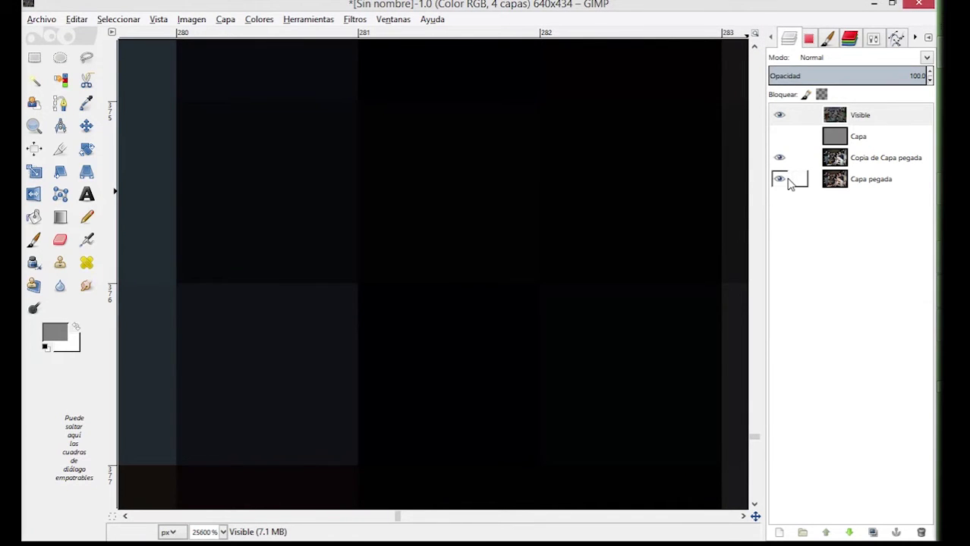
left_click(779, 118)
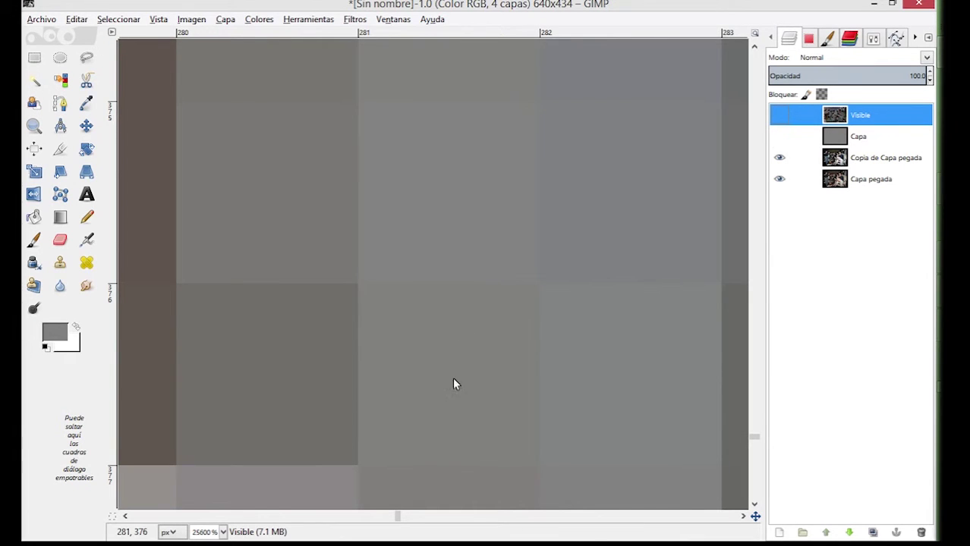
left_click(861, 160)
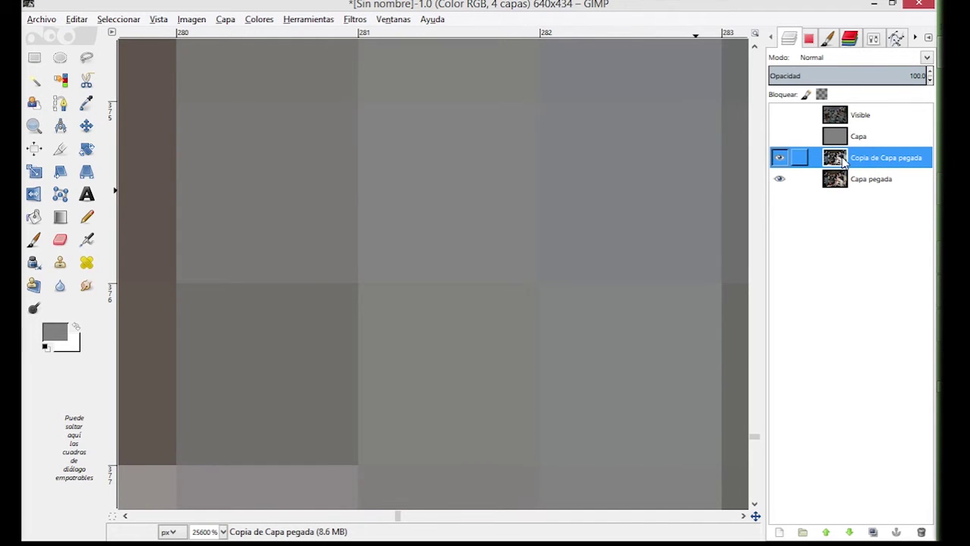
left_click(255, 21)
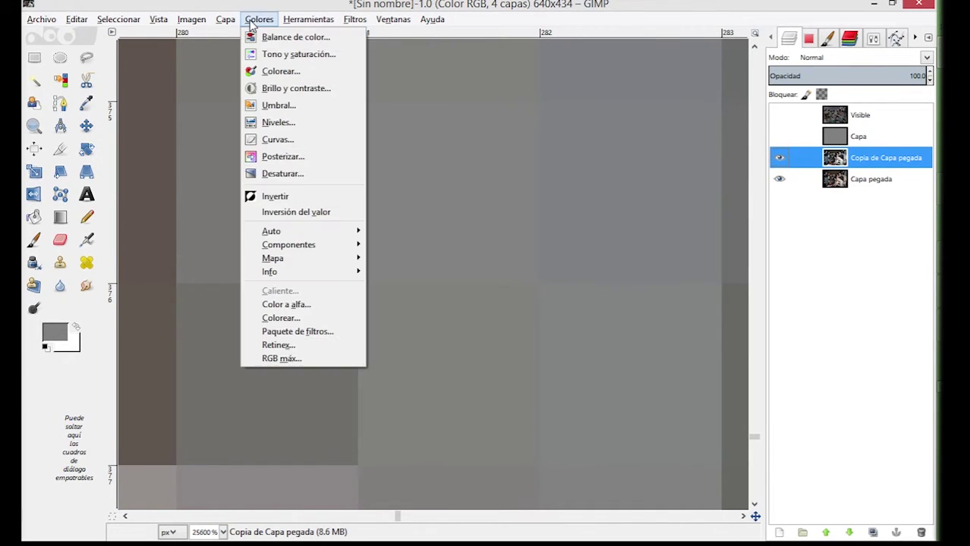
Use Levels to set the marked neutral spot as the grey point, removing the blue cast.
left_click(306, 126)
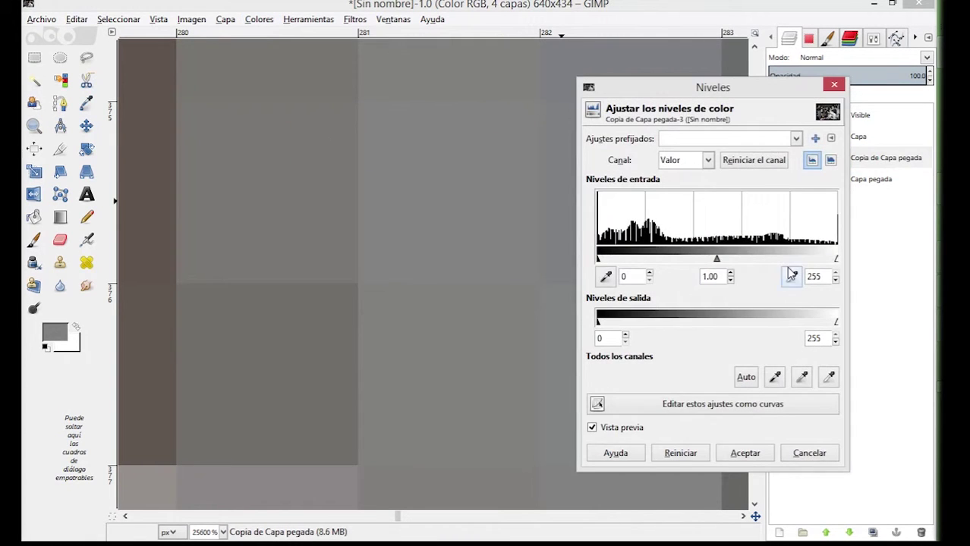
left_click(802, 377)
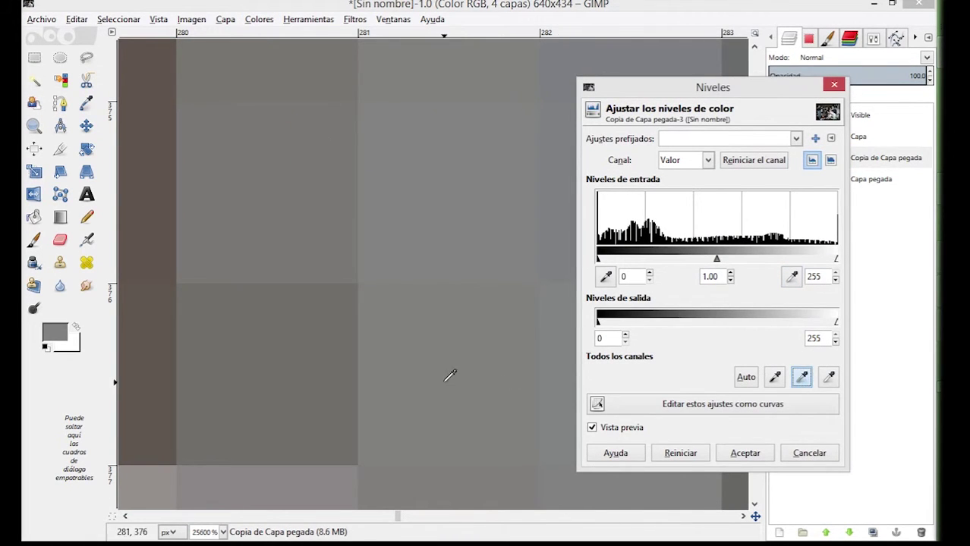
left_click(437, 358)
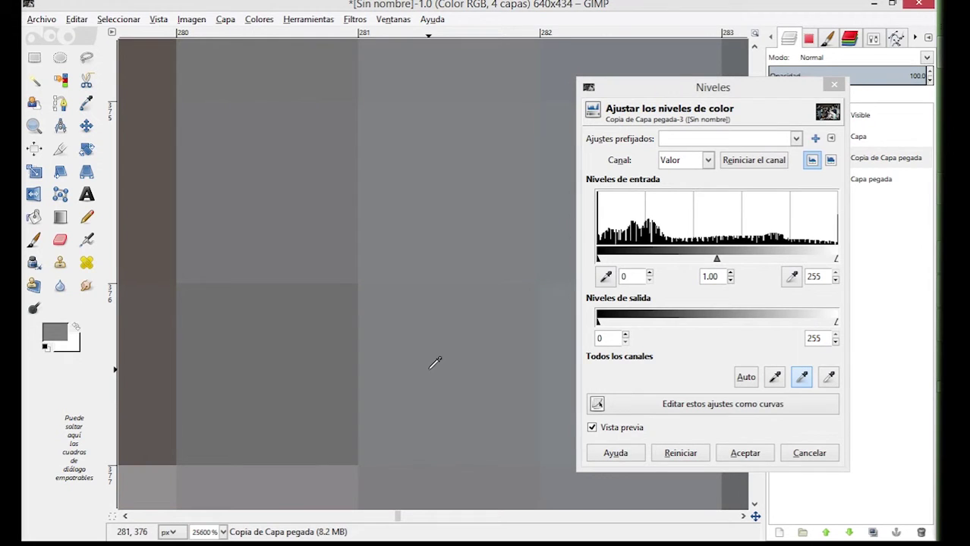
left_click(743, 453)
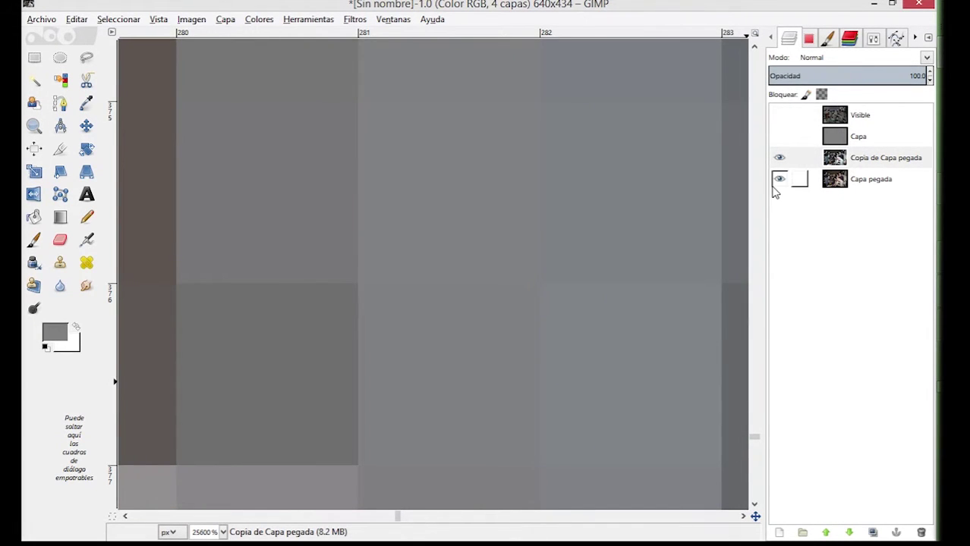
Reopen Levels on Copia de Capa pegada, close it unchanged, and zoom out.
left_click(859, 161)
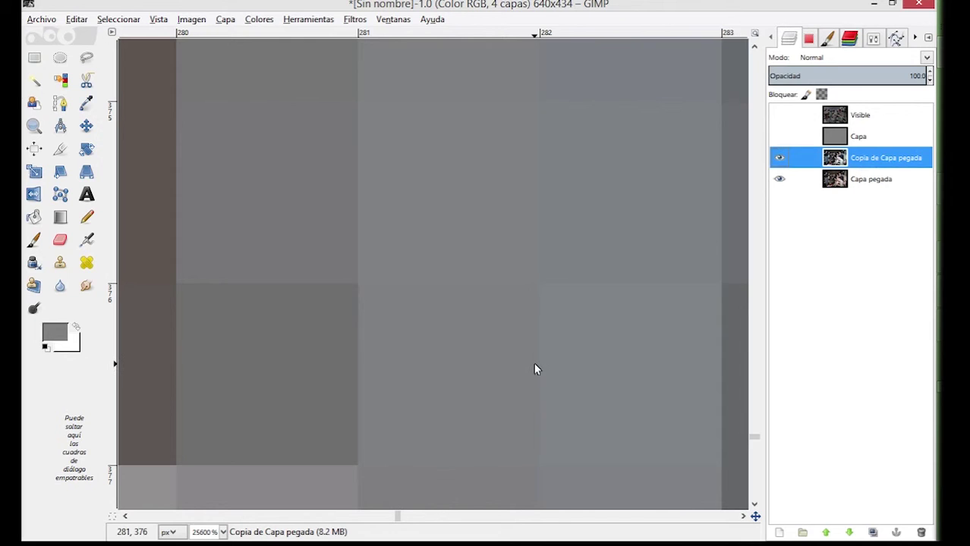
key("ctrl+l")
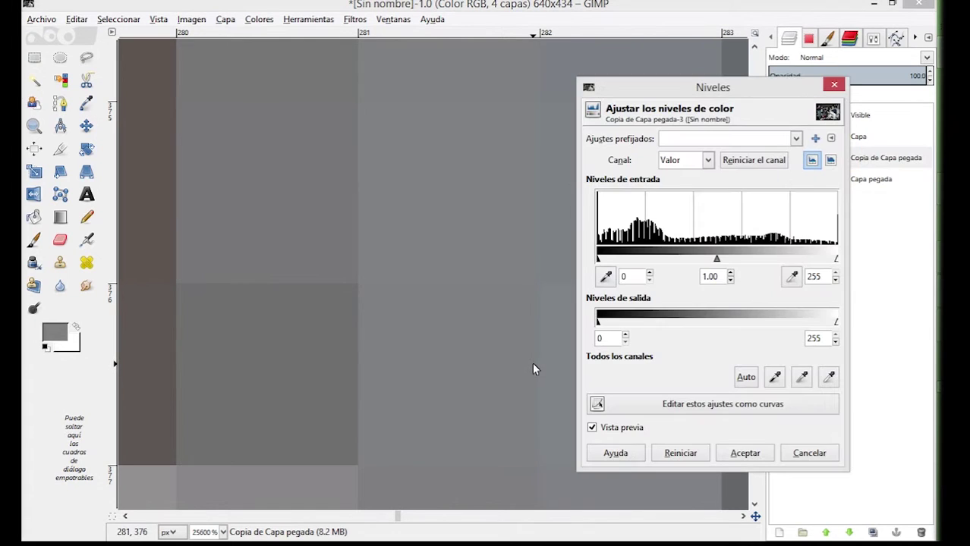
left_click(798, 453)
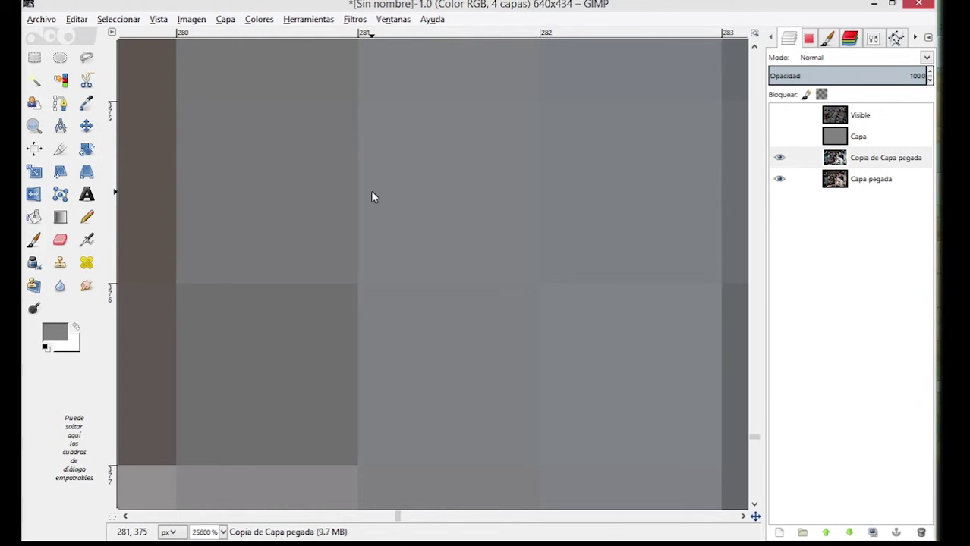
scroll(372, 196, "down", 6)
scroll(371, 196, "down", 7)
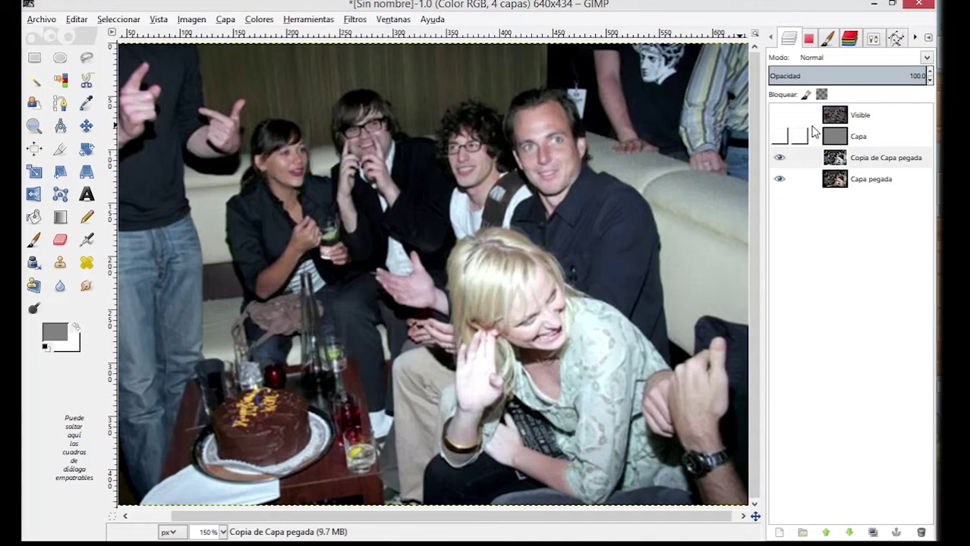
At 100% zoom, toggle Copia de Capa pegada's visibility to compare corrected and original.
key("1")
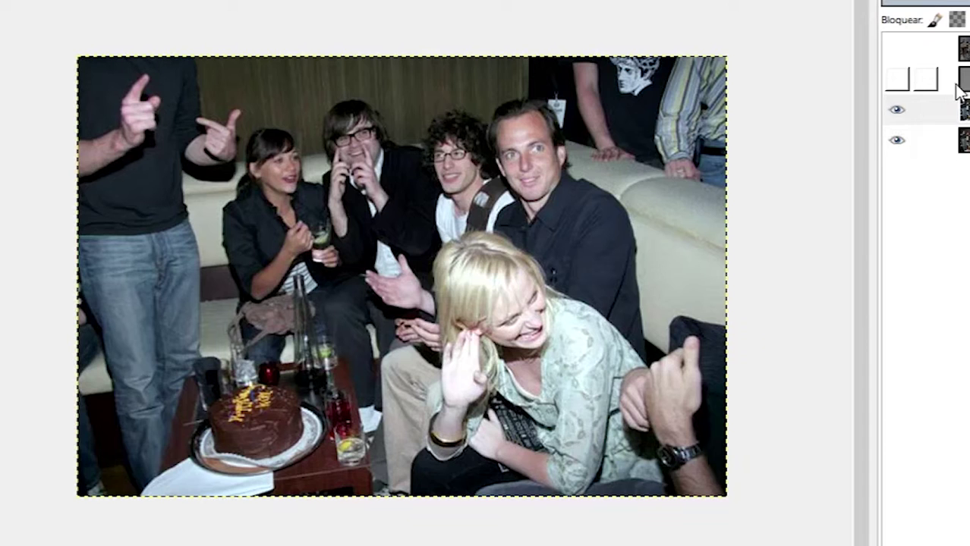
left_click(959, 110)
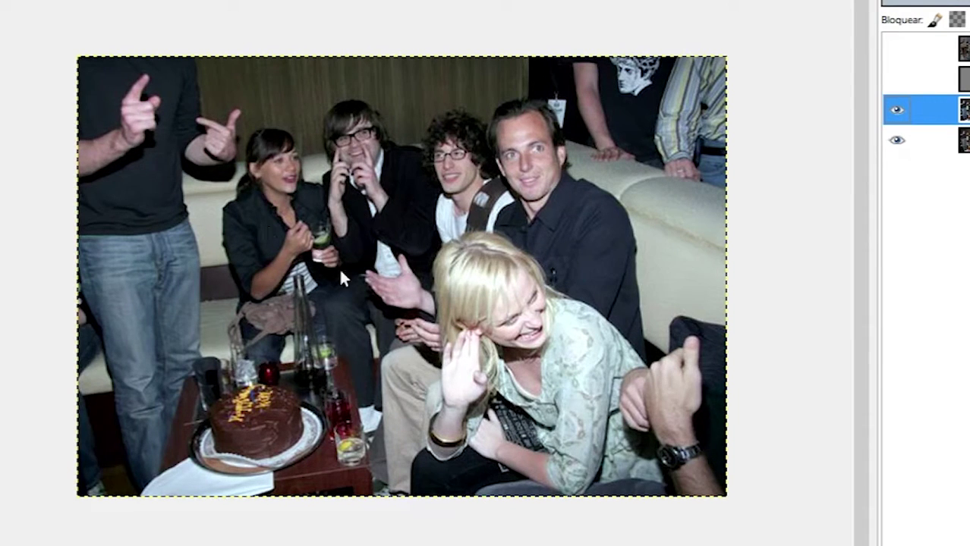
left_click(896, 111)
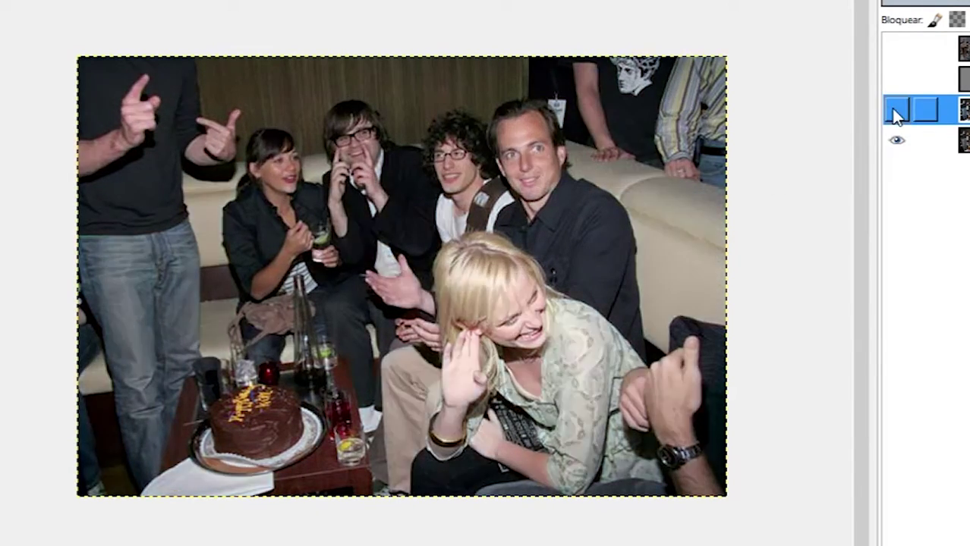
left_click(897, 111)
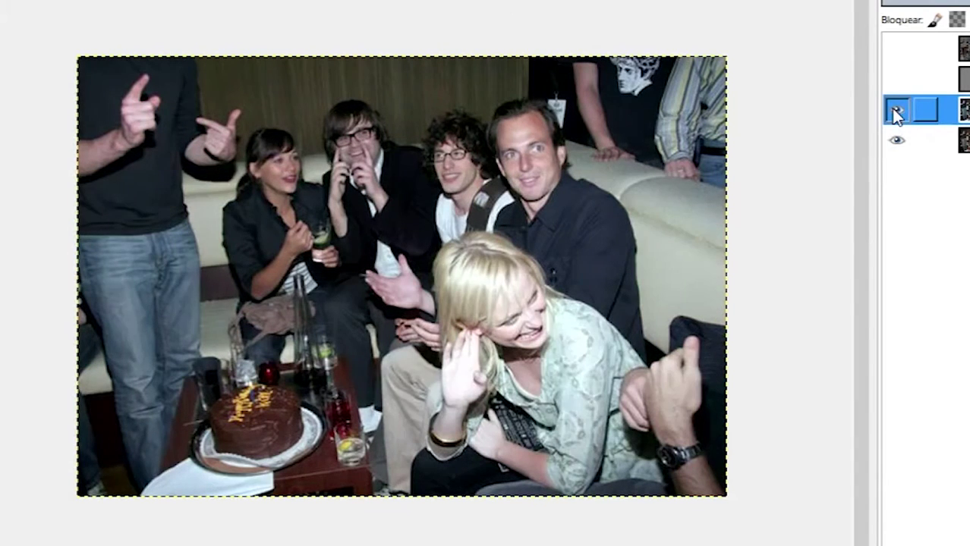
left_click(897, 111)
left_click(896, 111)
left_click(897, 112)
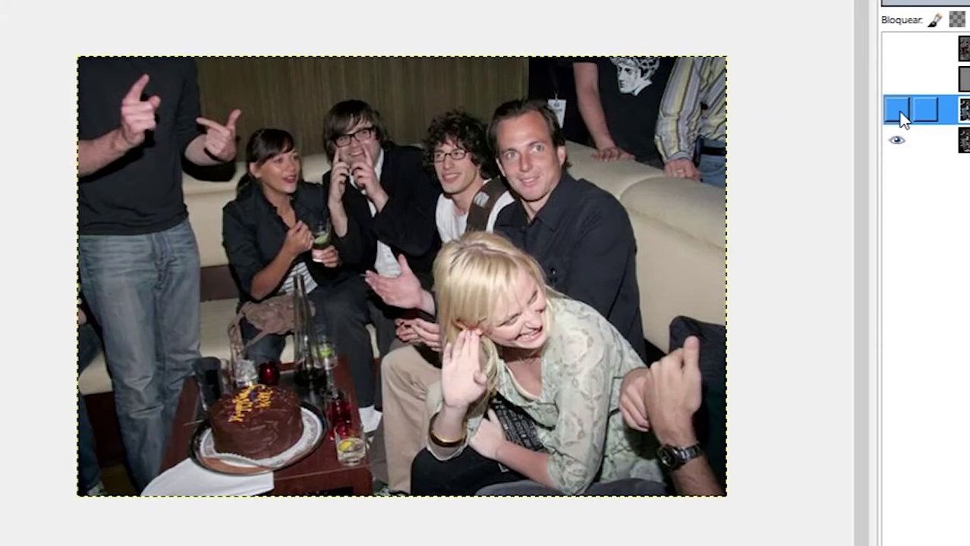
left_click(897, 113)
left_click(897, 112)
left_click(897, 112)
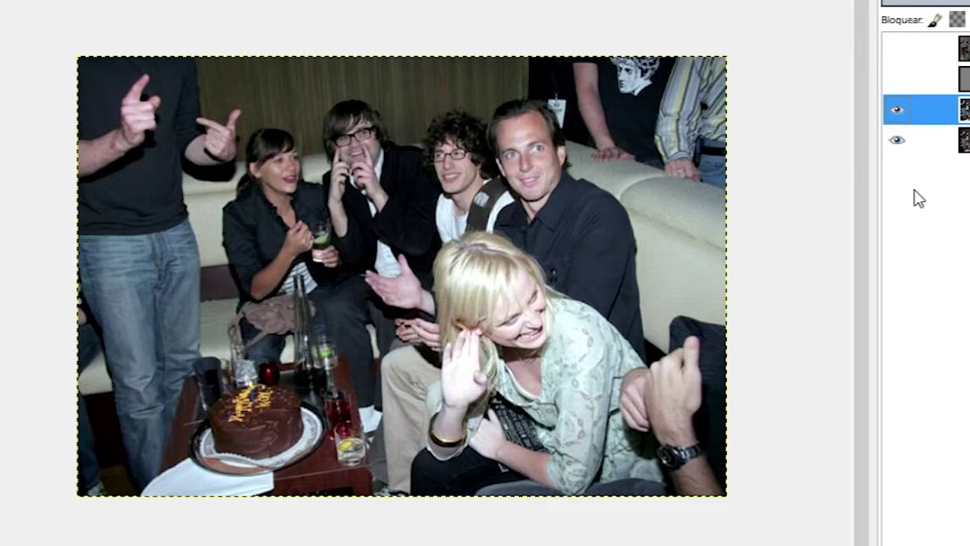
Zoom out and compare again, leaving the corrected layer visible.
key("minus")
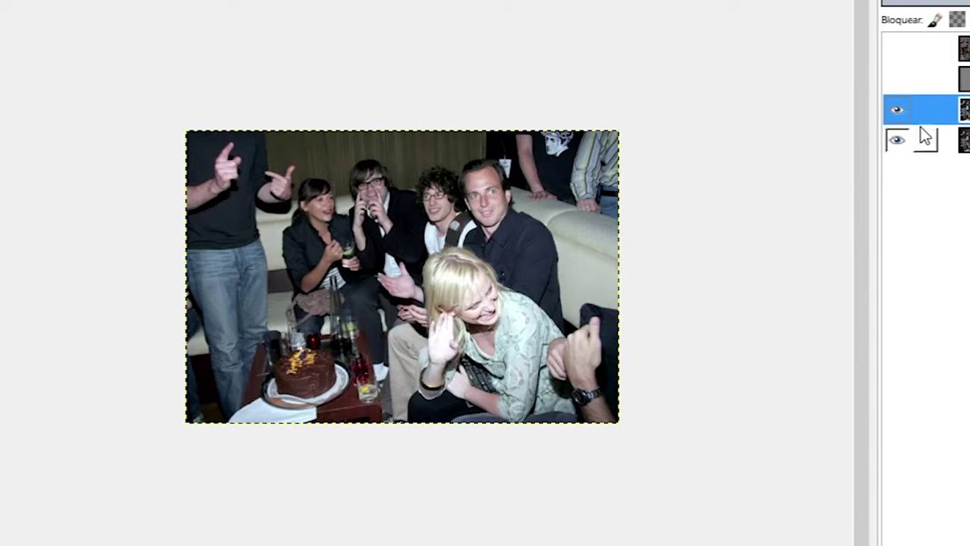
left_click(898, 115)
left_click(898, 115)
left_click(897, 115)
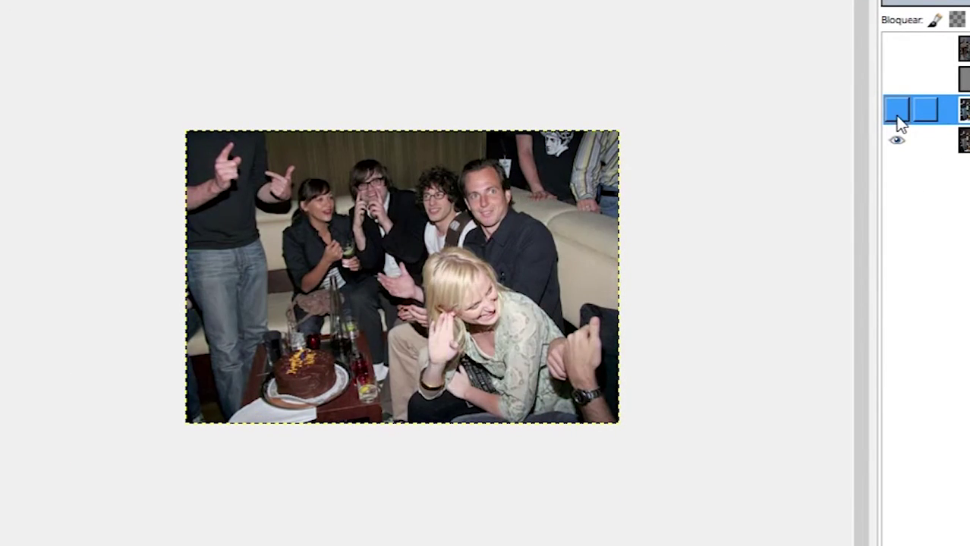
left_click(898, 116)
left_click(898, 116)
left_click(898, 117)
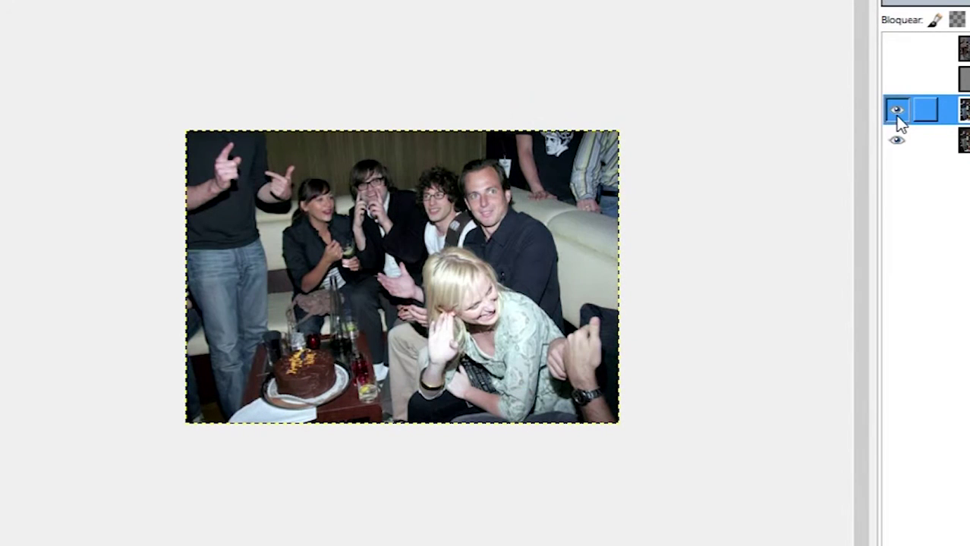